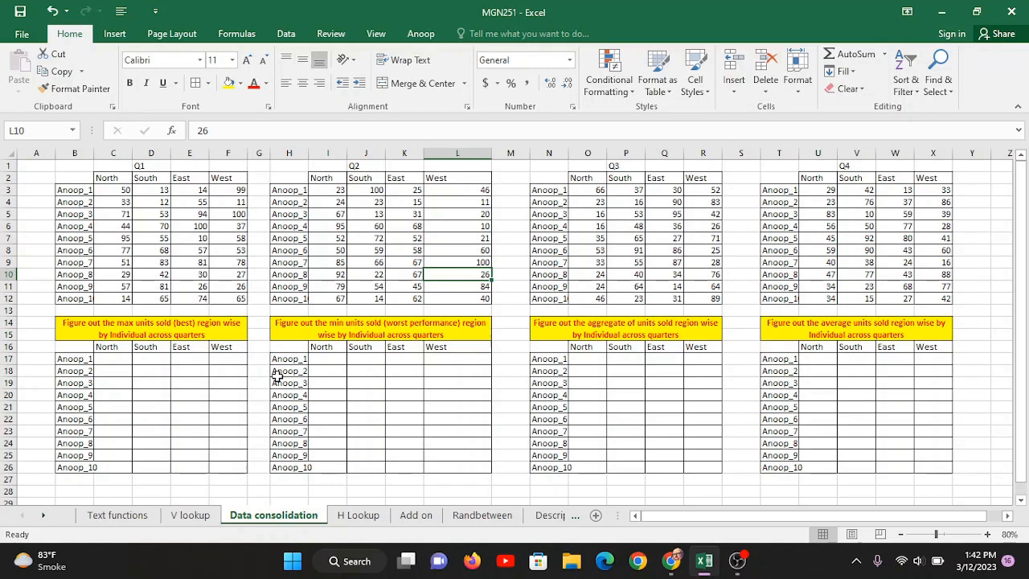
# - Fill the Q1, Q2, Q3 and Q4 title cells (D1, J1, P1, V1) yellow
pyautogui.click(145, 165)
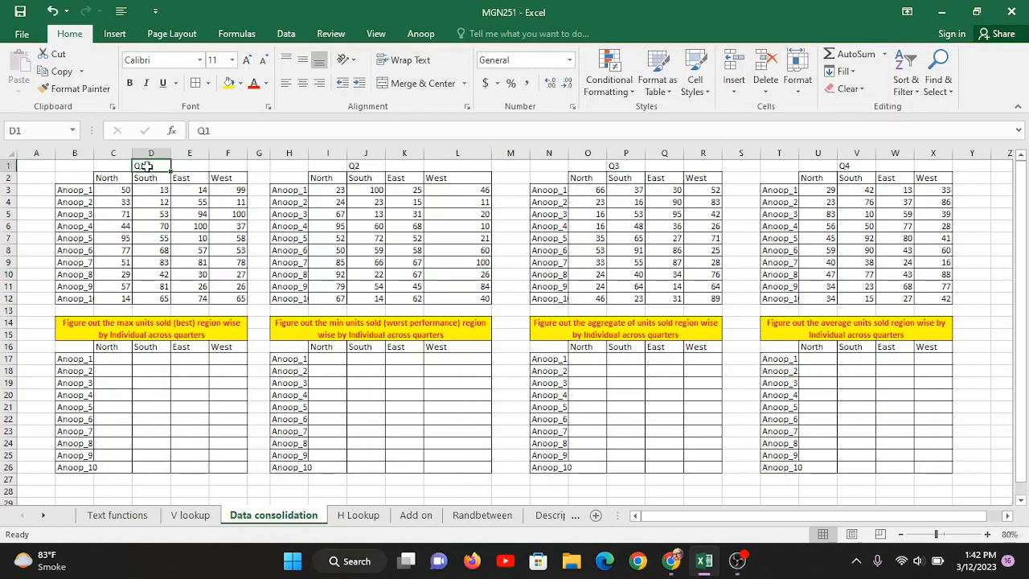
pyautogui.click(229, 83)
pyautogui.click(366, 167)
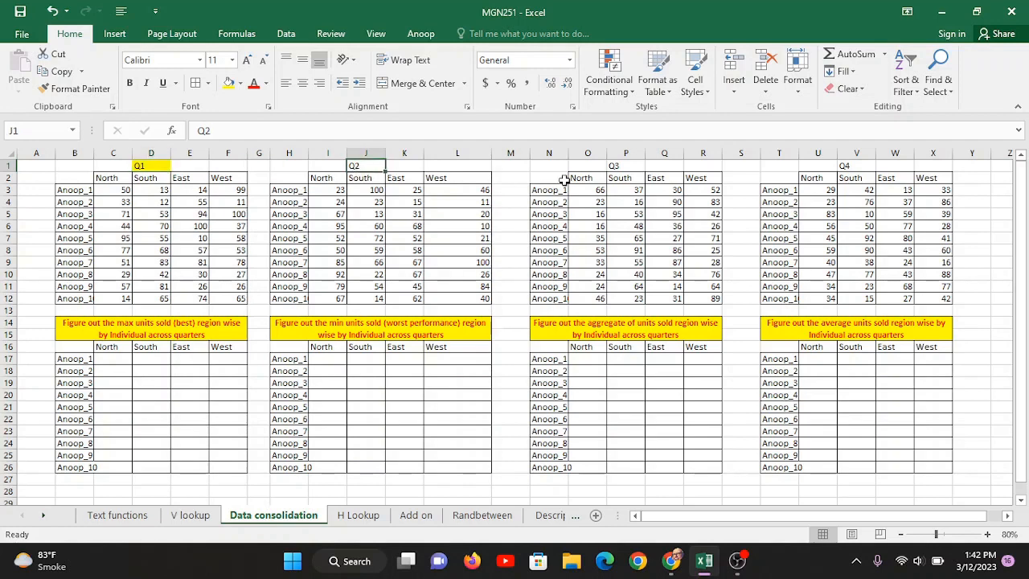
pyautogui.keyDown('ctrl'); pyautogui.click(613, 164); pyautogui.keyUp('ctrl')
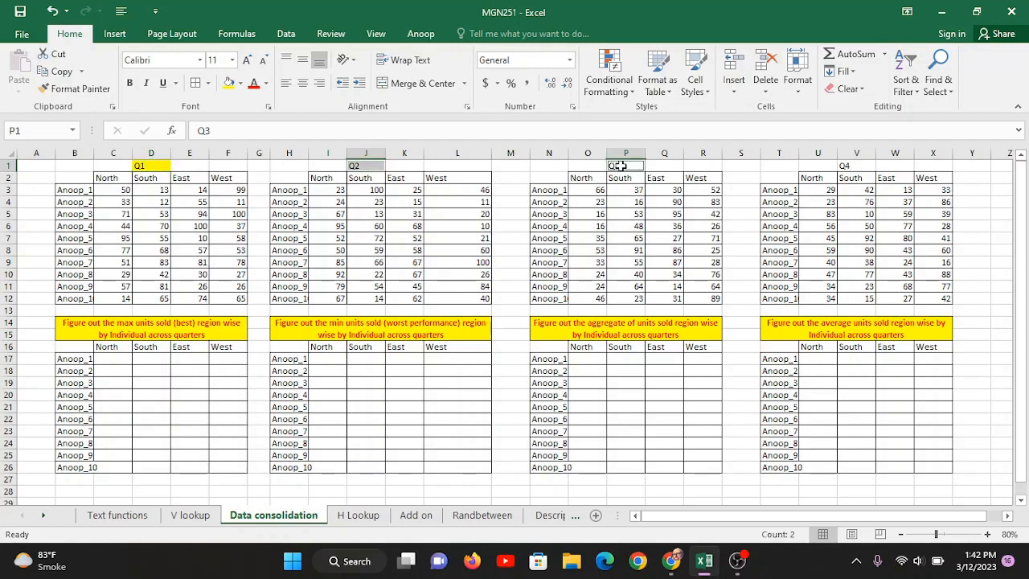
pyautogui.keyDown('ctrl'); pyautogui.click(855, 166); pyautogui.keyUp('ctrl')
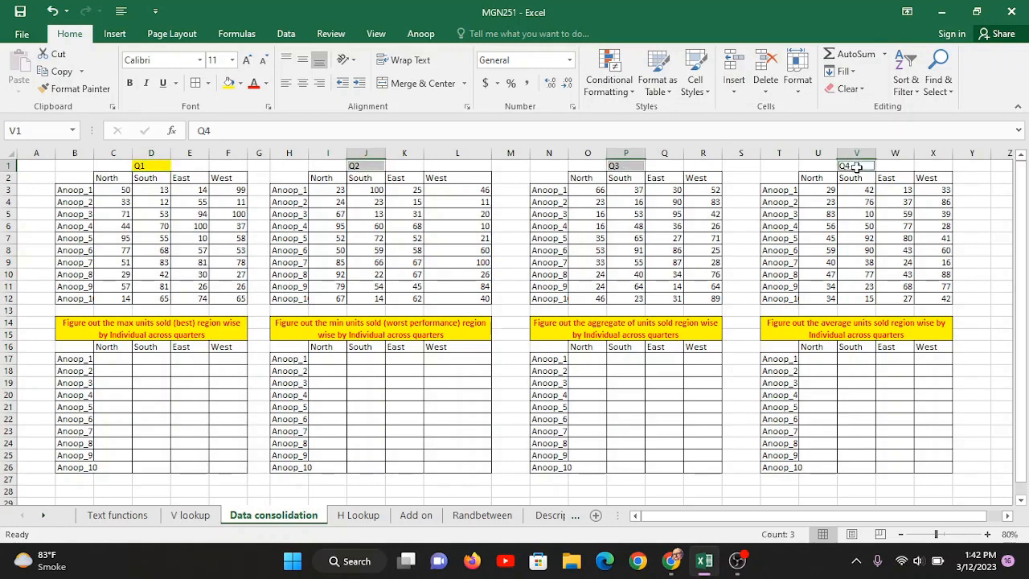
pyautogui.click(229, 83)
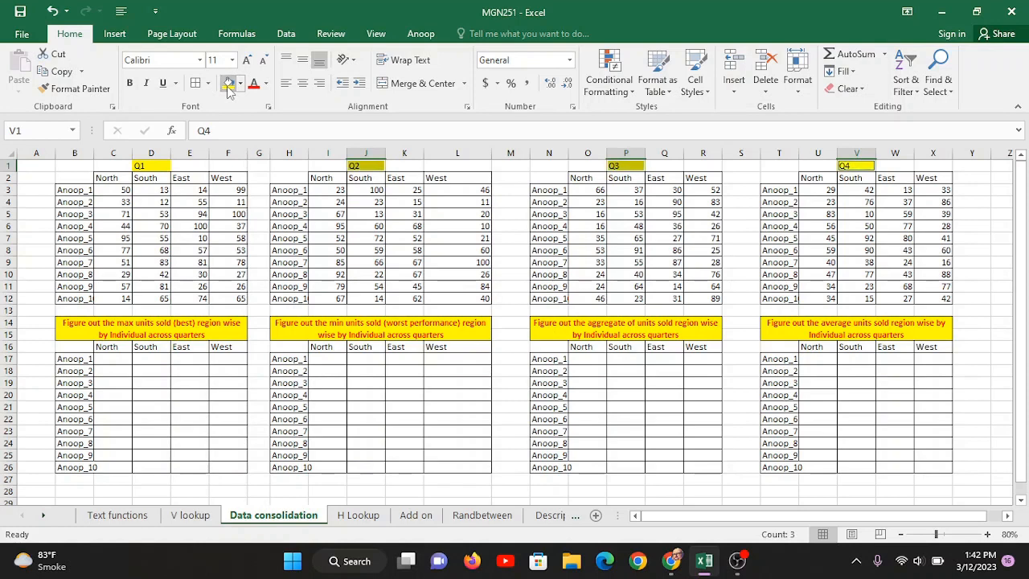
pyautogui.click(157, 165)
pyautogui.click(373, 166)
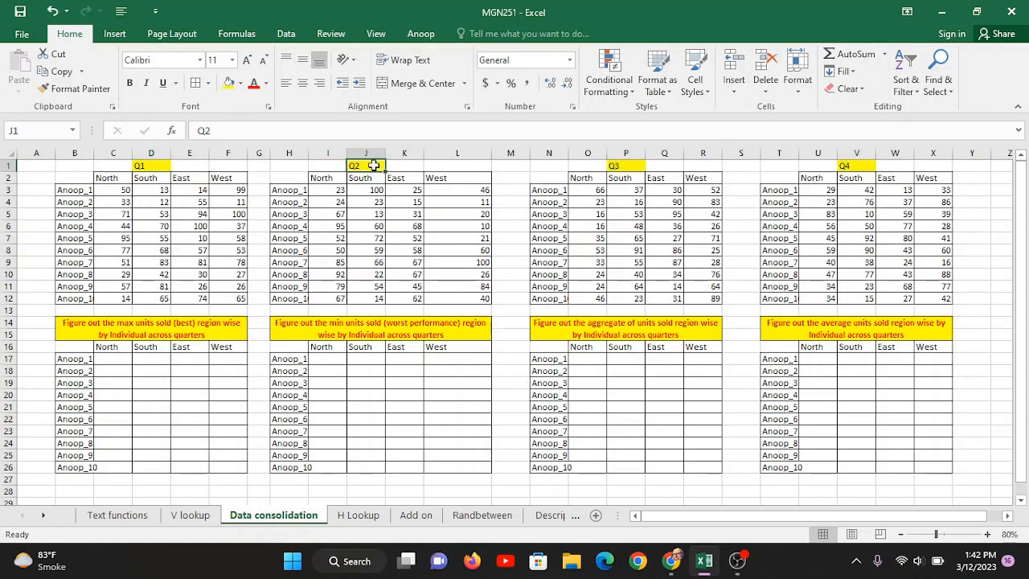
pyautogui.click(634, 167)
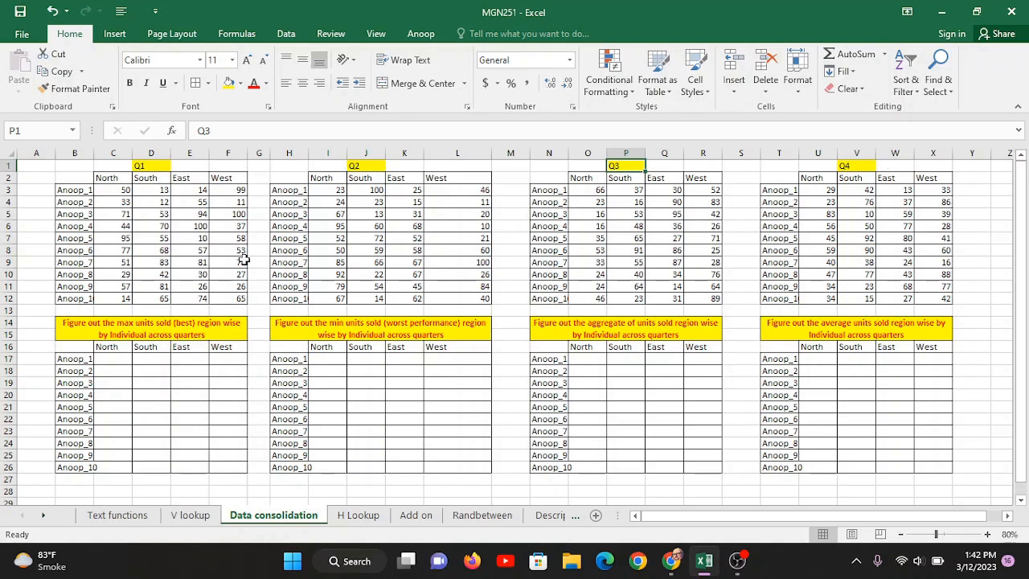
# - Widen column B to fit the individuals' names in the Q1 table
pyautogui.moveTo(68, 176); pyautogui.dragTo(246, 301)
pyautogui.moveTo(68, 190); pyautogui.dragTo(66, 299)
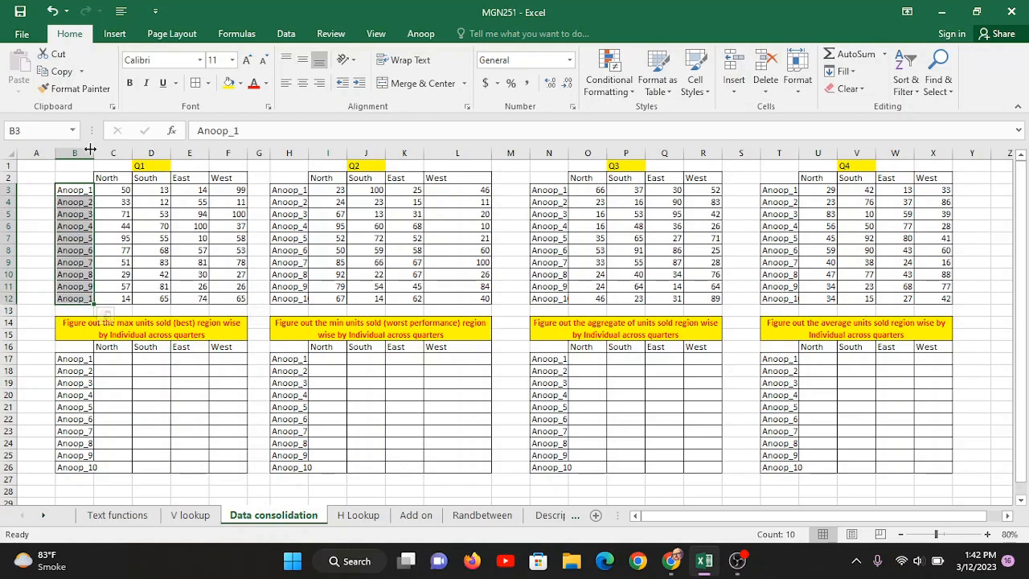
pyautogui.doubleClick(94, 153)
pyautogui.click(131, 177)
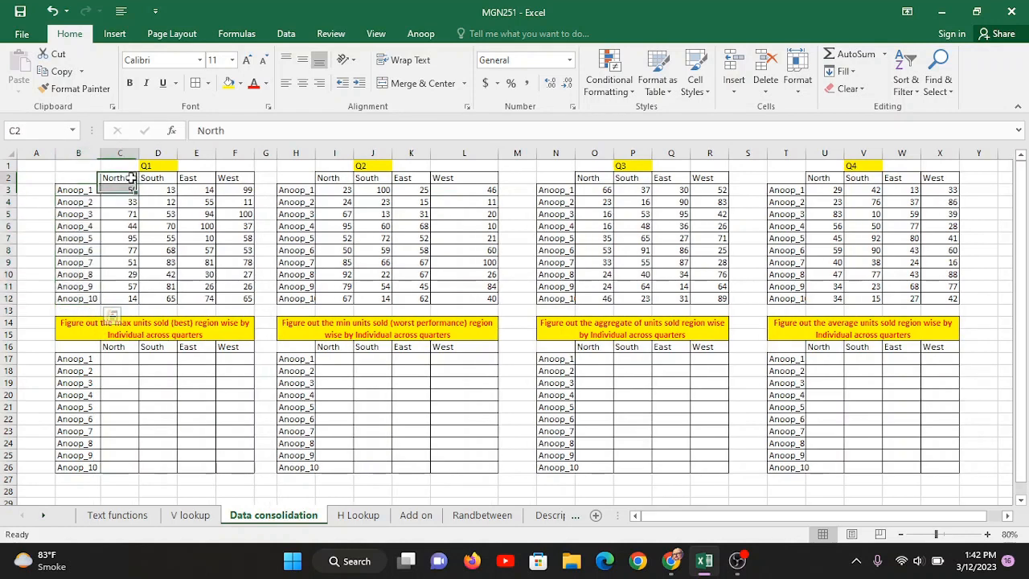
pyautogui.moveTo(131, 177); pyautogui.dragTo(235, 176)
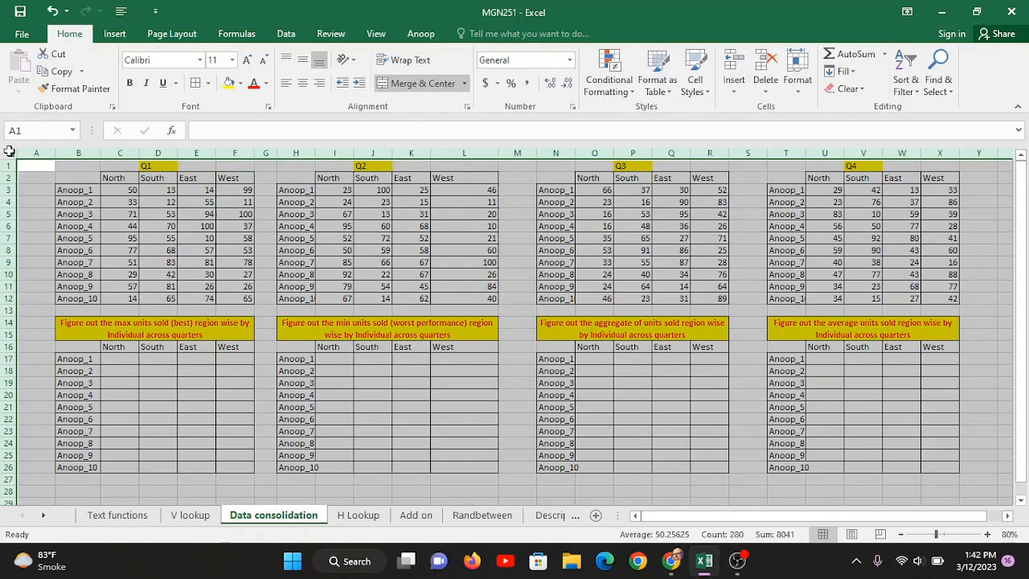
# - Auto-fit every column on the sheet to its contents
pyautogui.click(7, 148)
pyautogui.doubleClick(101, 153)
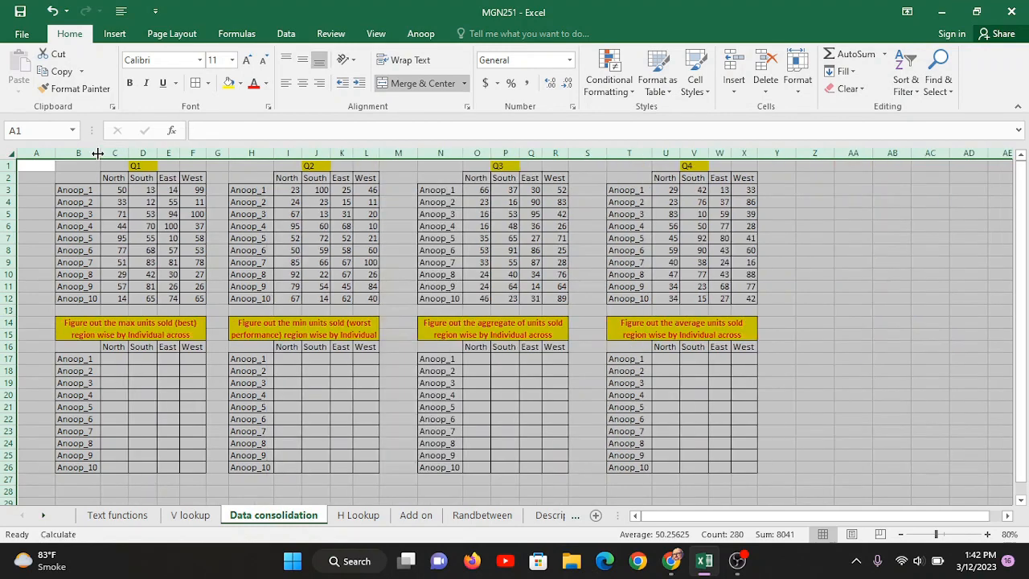
pyautogui.click(345, 241)
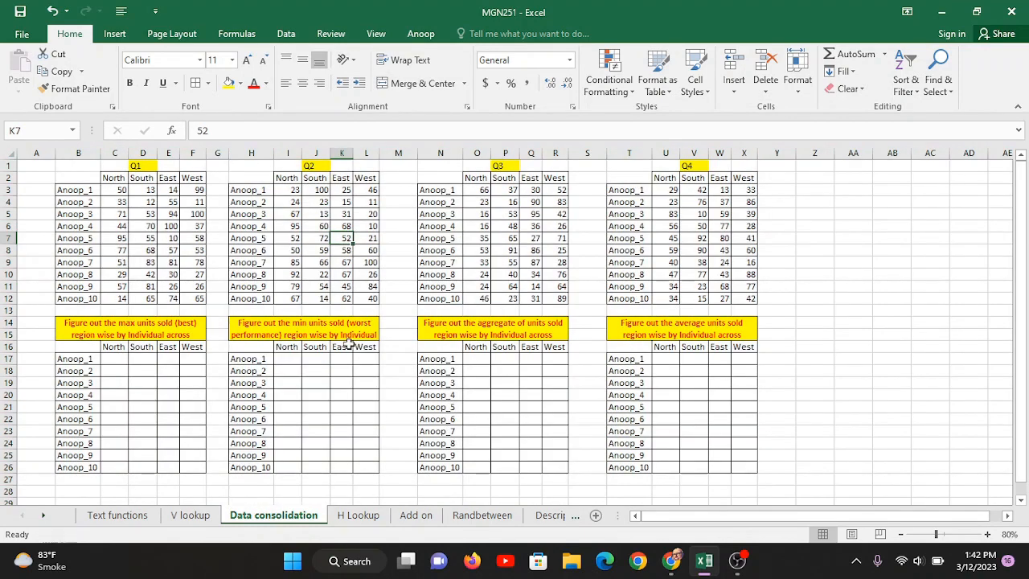
pyautogui.click(127, 324)
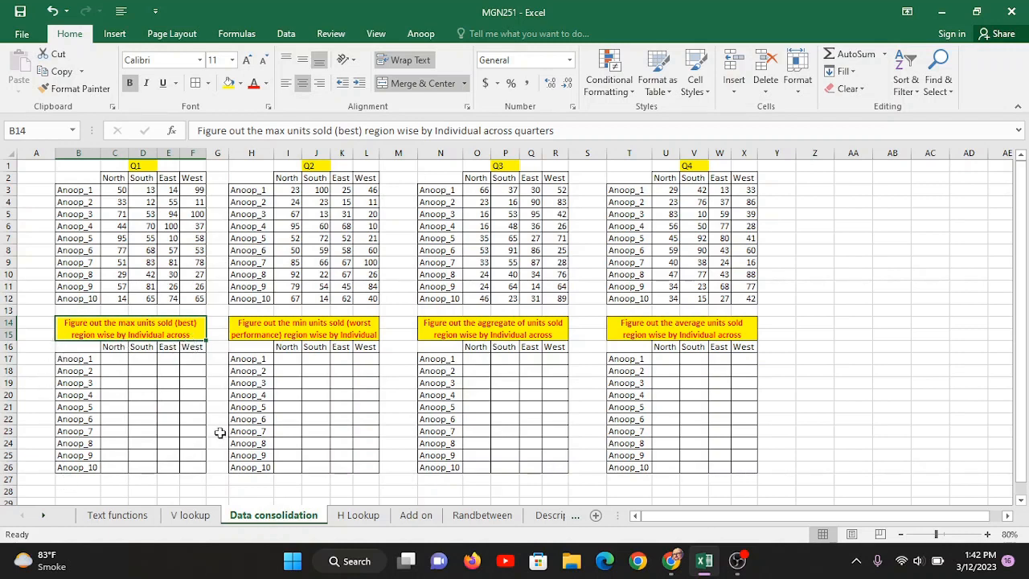
pyautogui.click(275, 331)
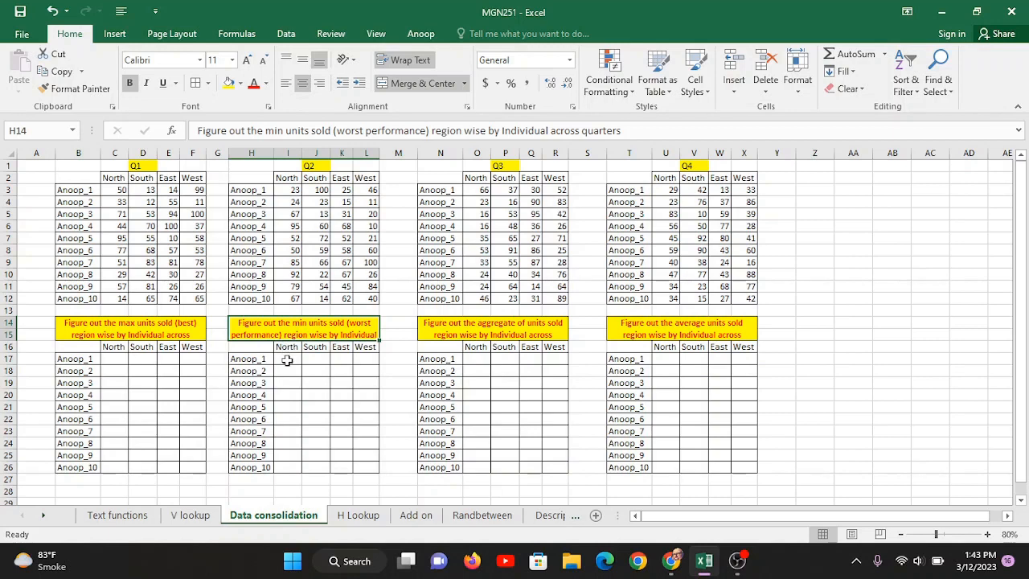
pyautogui.click(450, 328)
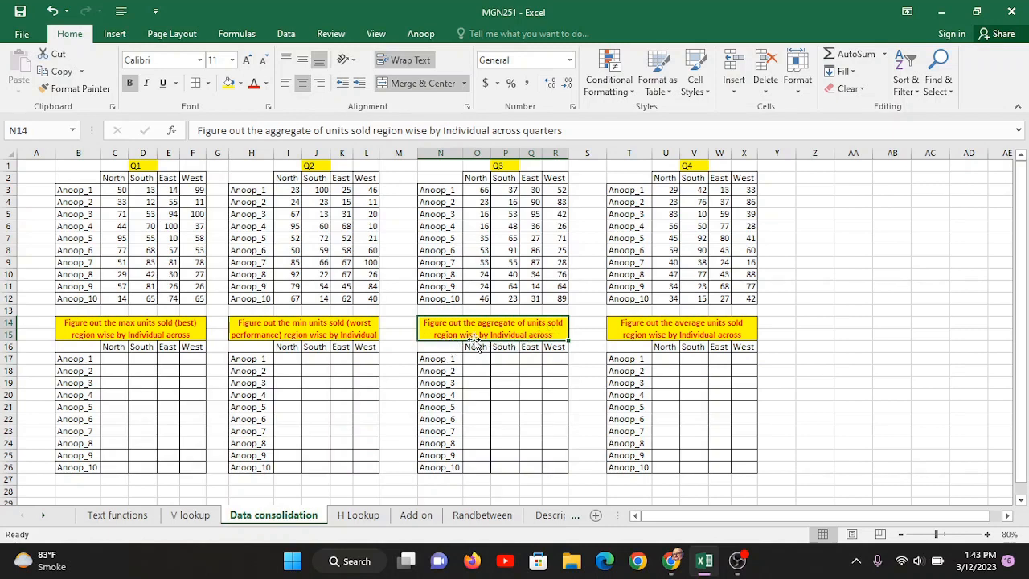
pyautogui.click(94, 192)
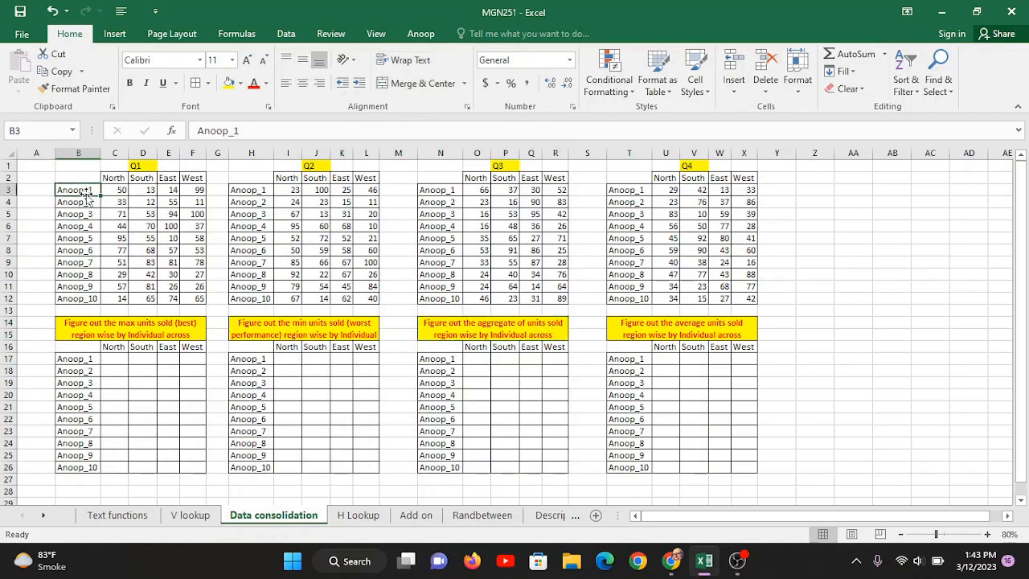
pyautogui.click(120, 192)
pyautogui.click(291, 190)
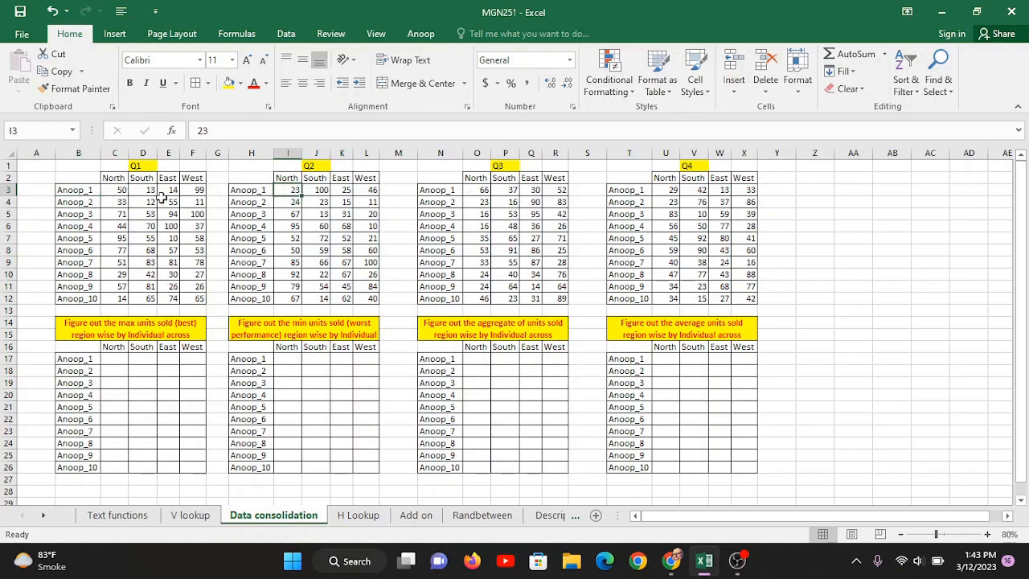
pyautogui.click(121, 191)
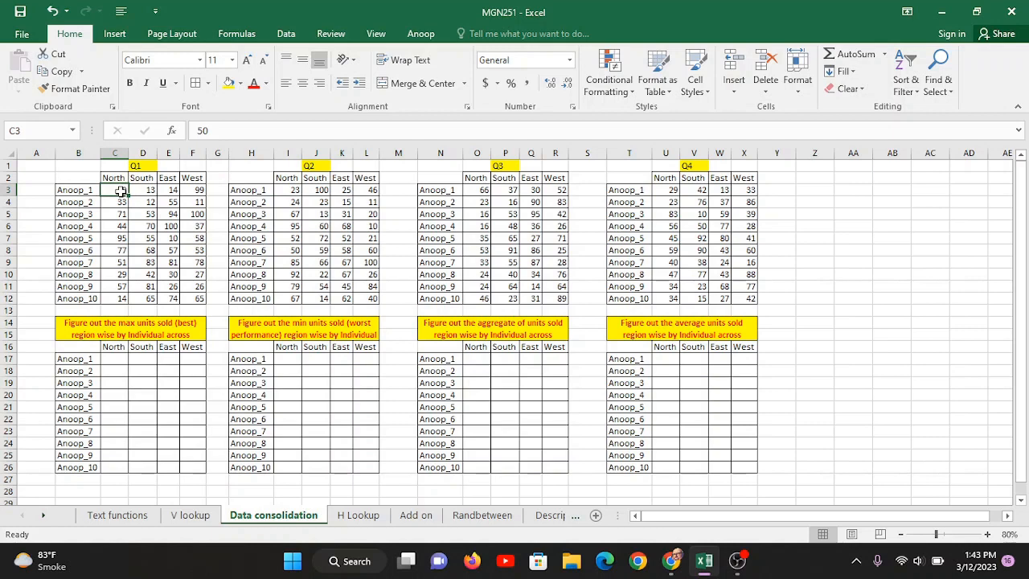
pyautogui.click(296, 191)
pyautogui.click(478, 192)
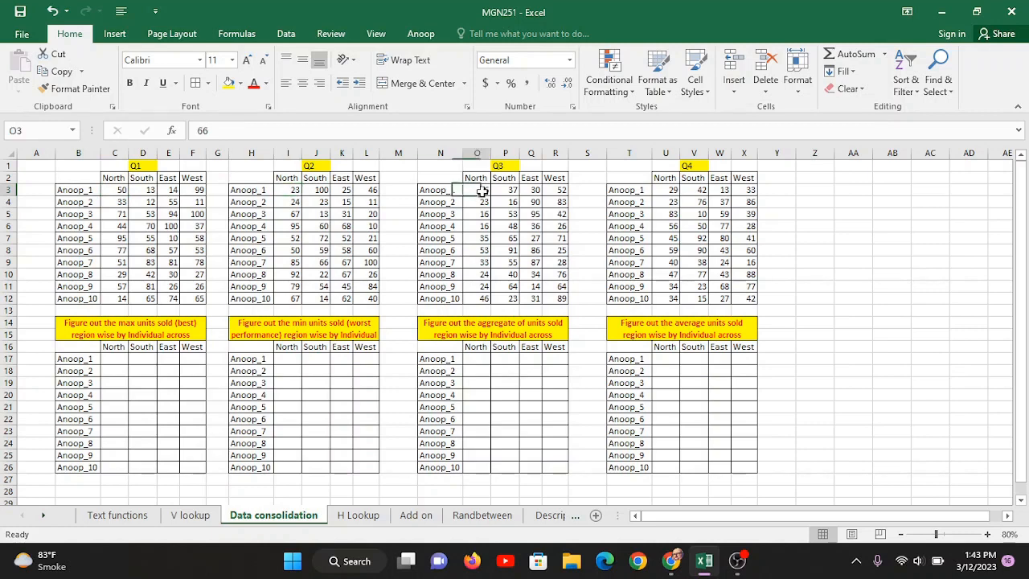
pyautogui.click(660, 190)
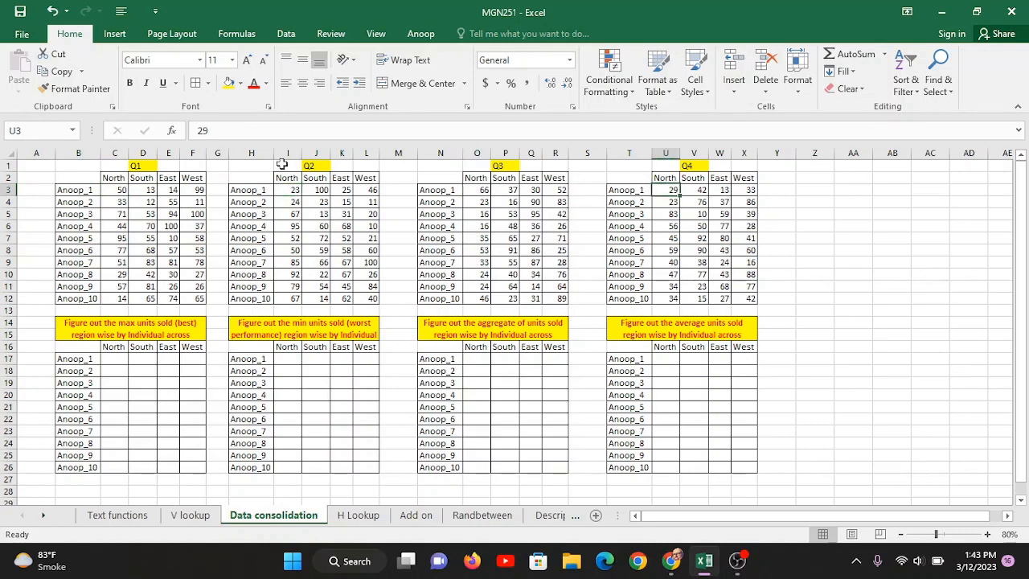
pyautogui.click(475, 359)
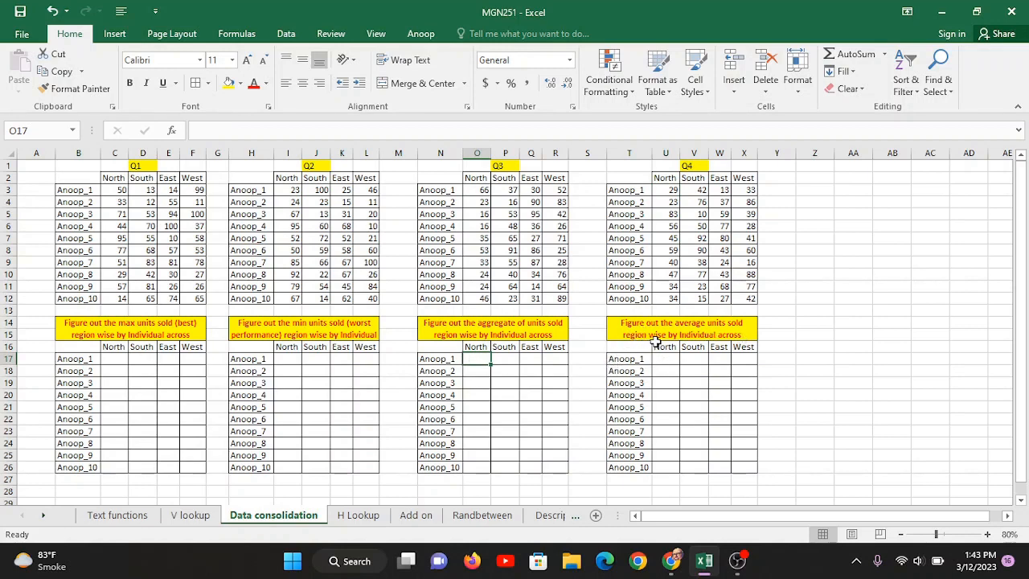
pyautogui.click(705, 332)
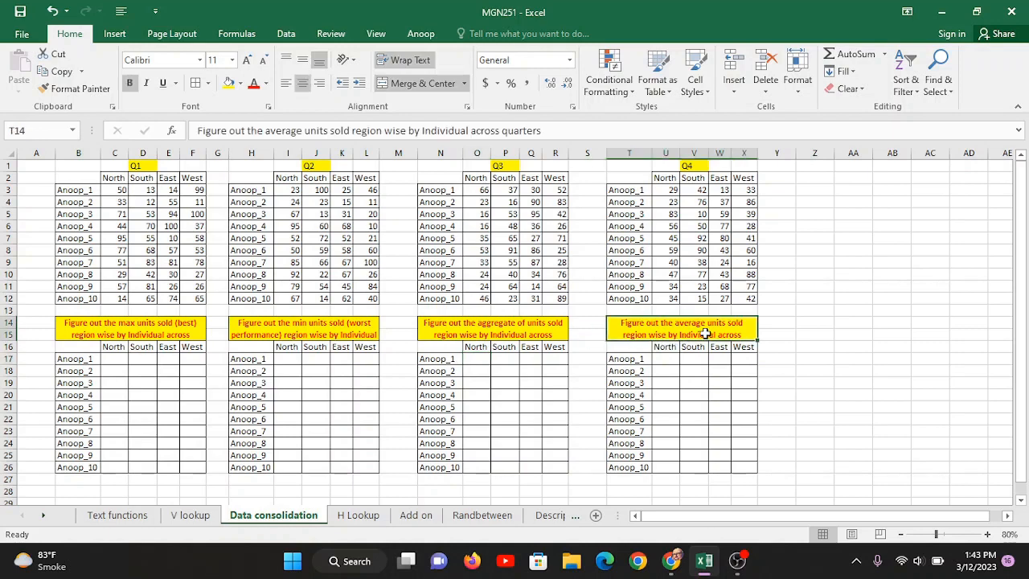
pyautogui.doubleClick(705, 333)
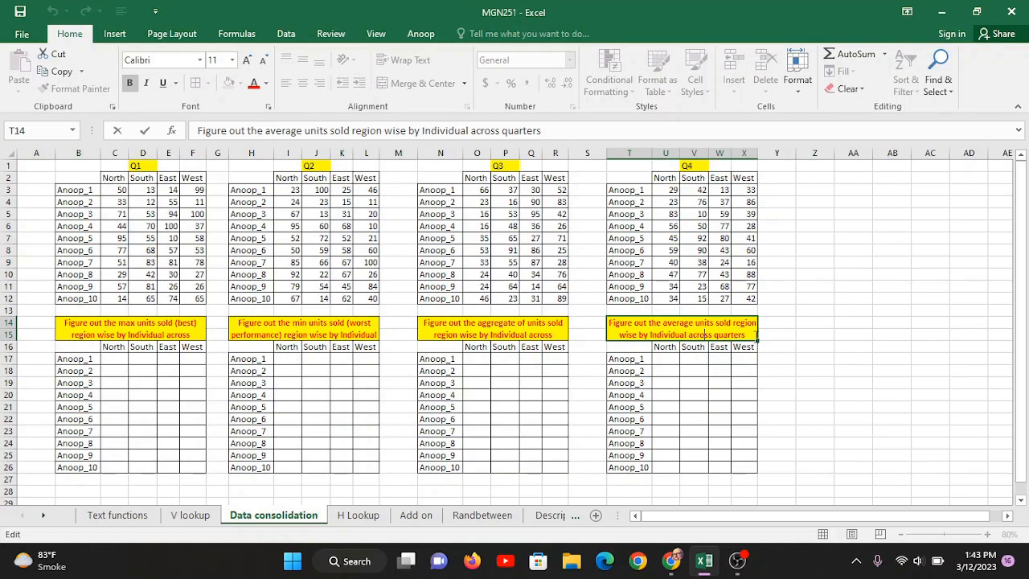
pyautogui.click(693, 382)
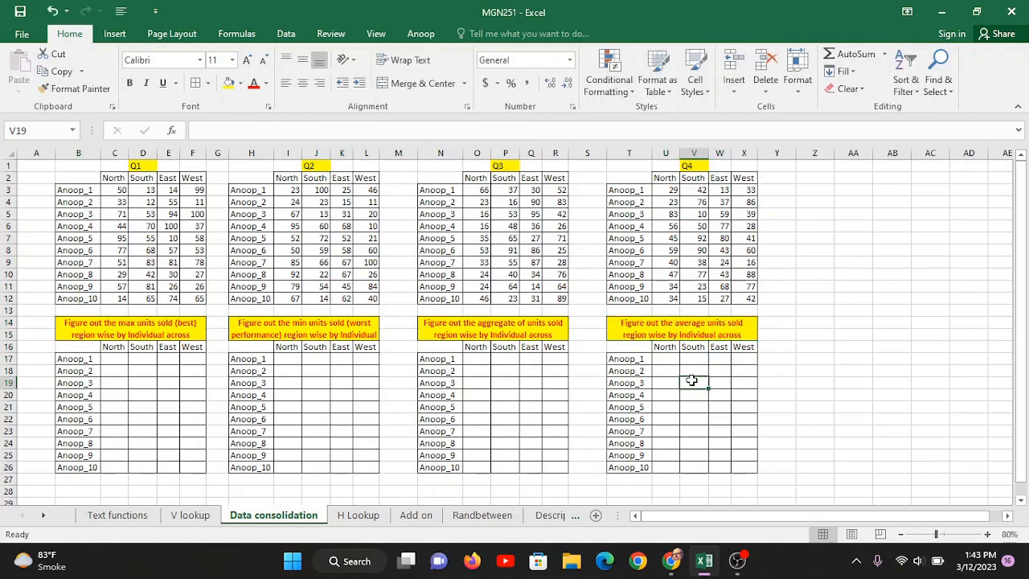
pyautogui.click(120, 191)
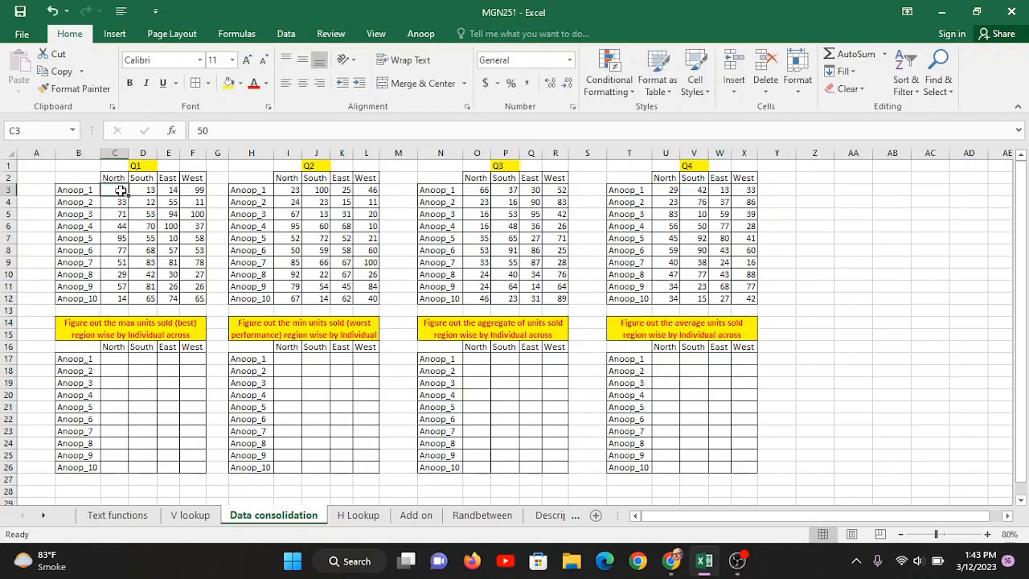
# - Shade the first North values 50, 23, 66 and 29 (C3, I3, O3, U3) light orange
pyautogui.keyDown('ctrl'); pyautogui.click(286, 190); pyautogui.keyUp('ctrl')
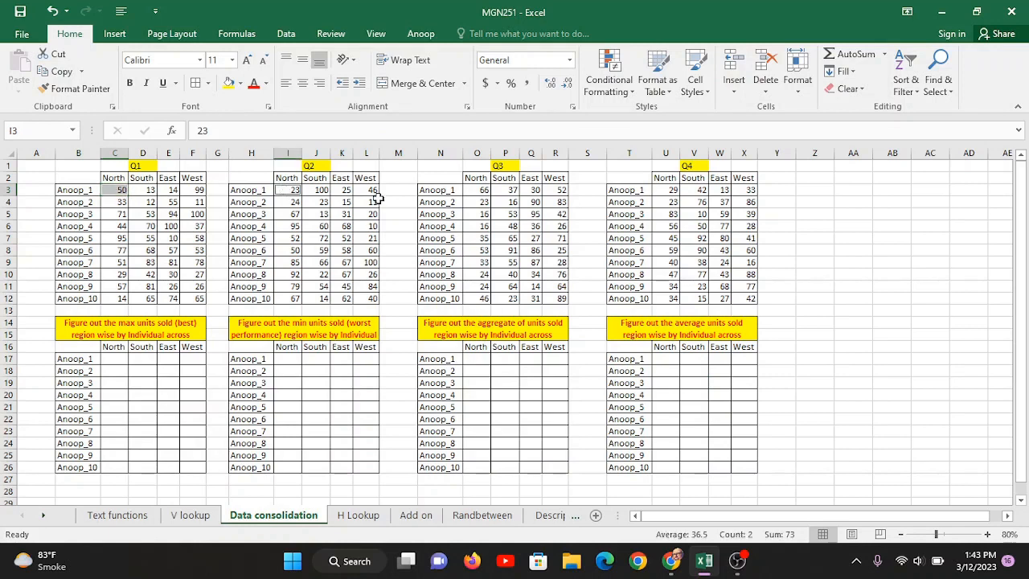
pyautogui.keyDown('ctrl'); pyautogui.click(478, 193); pyautogui.keyUp('ctrl')
pyautogui.keyDown('ctrl'); pyautogui.click(674, 192); pyautogui.keyUp('ctrl')
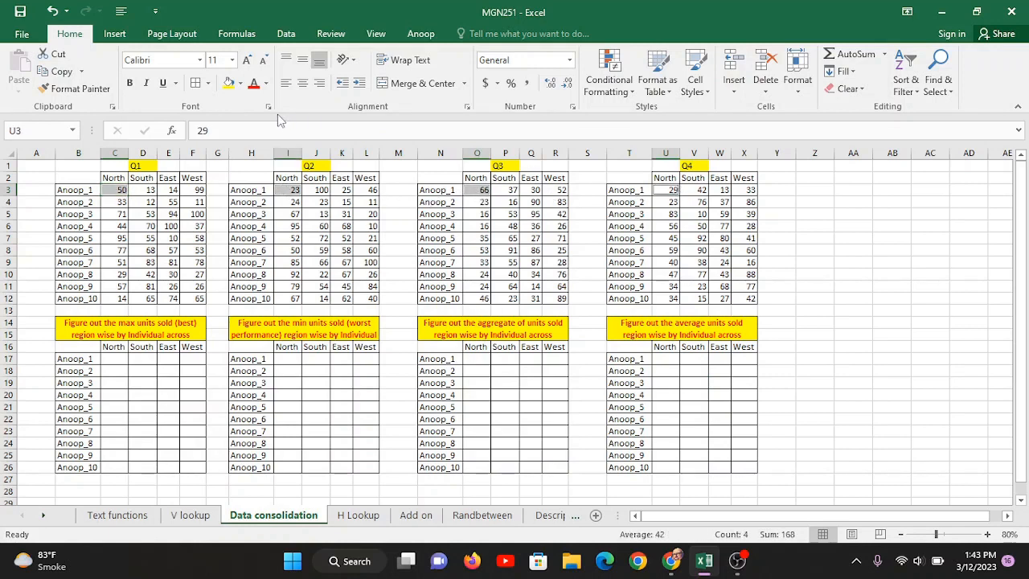
pyautogui.click(239, 82)
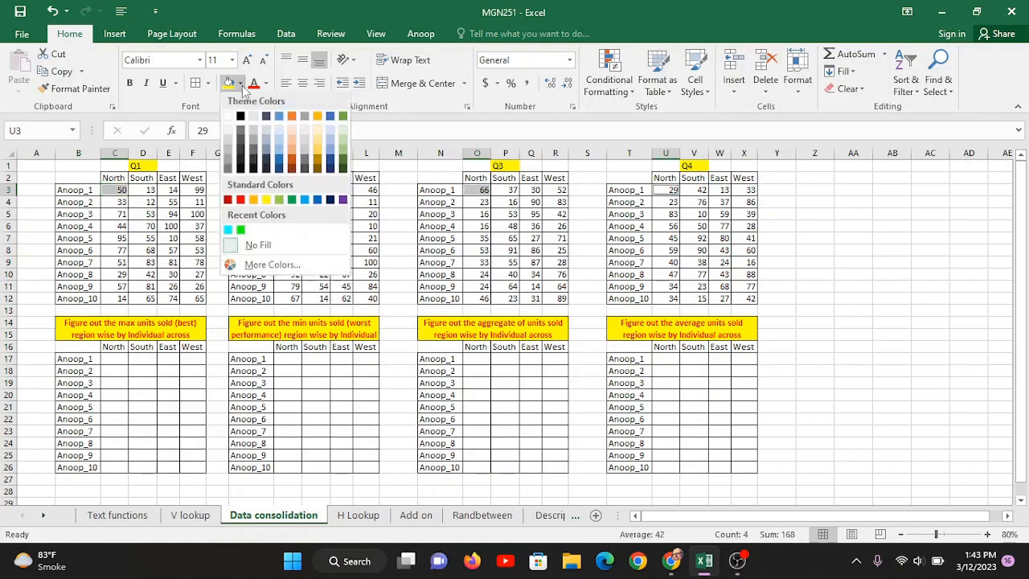
pyautogui.click(296, 133)
pyautogui.click(402, 333)
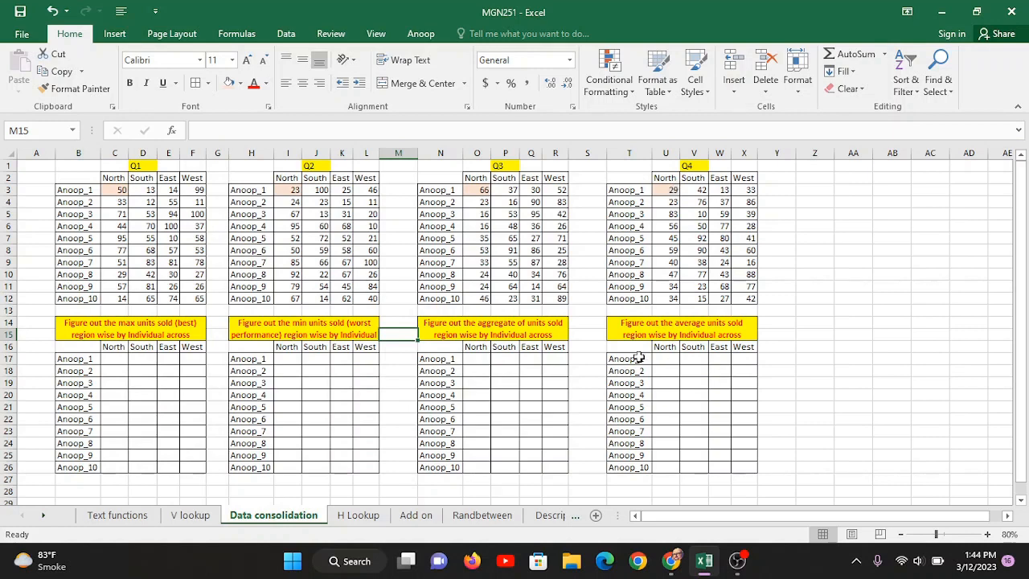
pyautogui.click(511, 368)
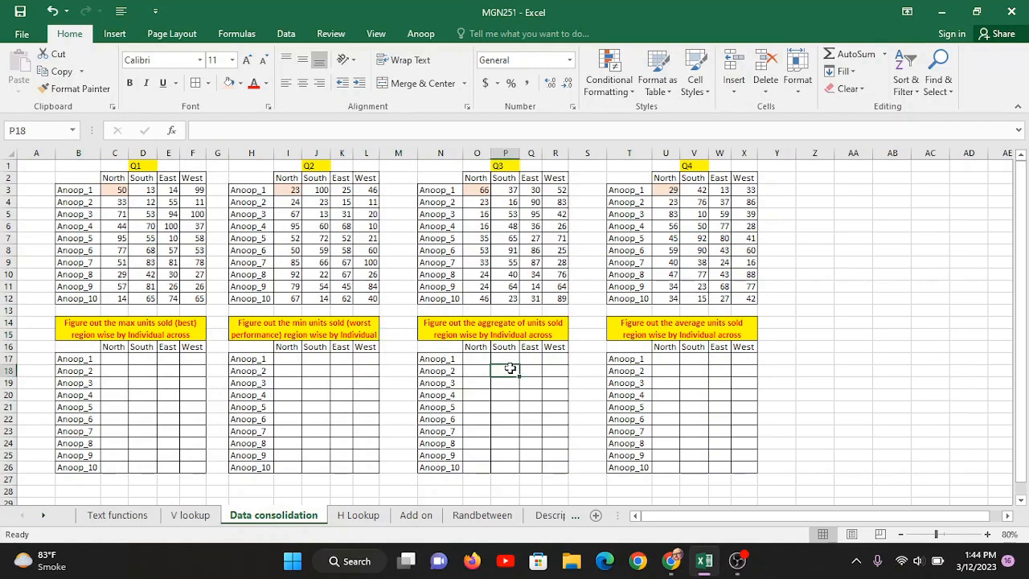
# - Switch the ribbon to the Data tab
pyautogui.click(285, 34)
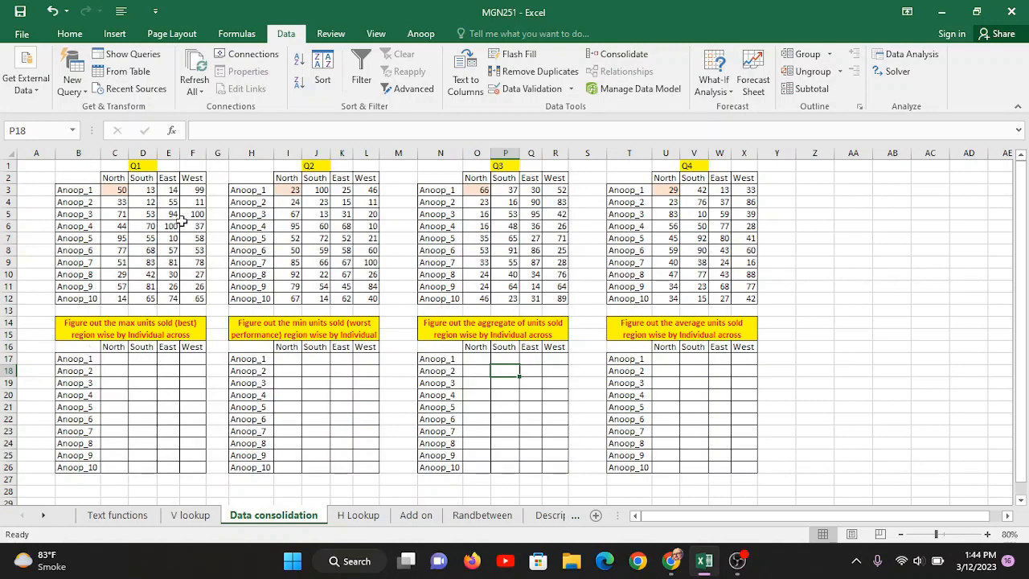
# - Start a consolidation into B16, the max table, with the dialog moved aside to show the summary tables
pyautogui.click(63, 349)
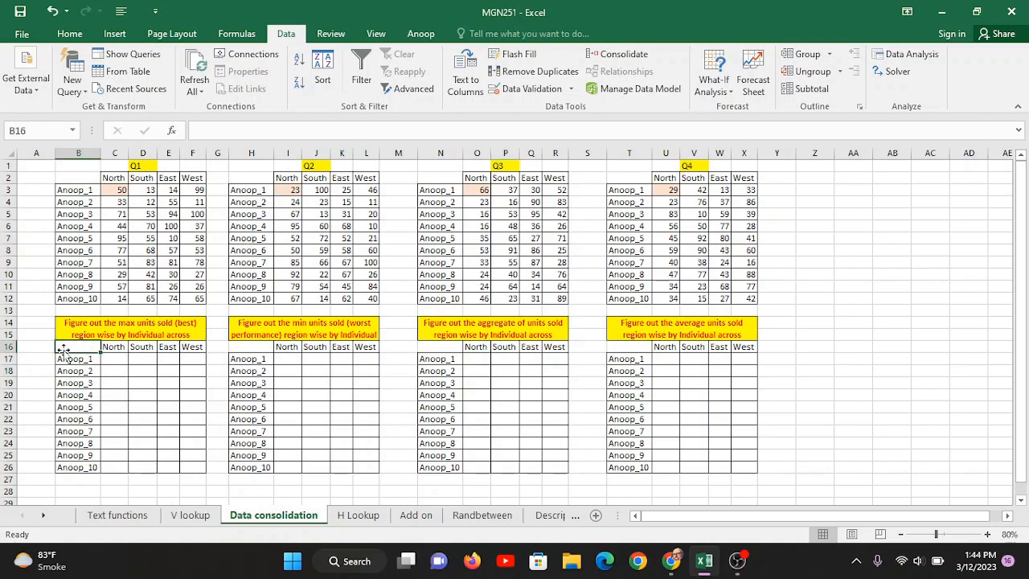
pyautogui.click(630, 54)
pyautogui.moveTo(597, 306); pyautogui.dragTo(772, 90)
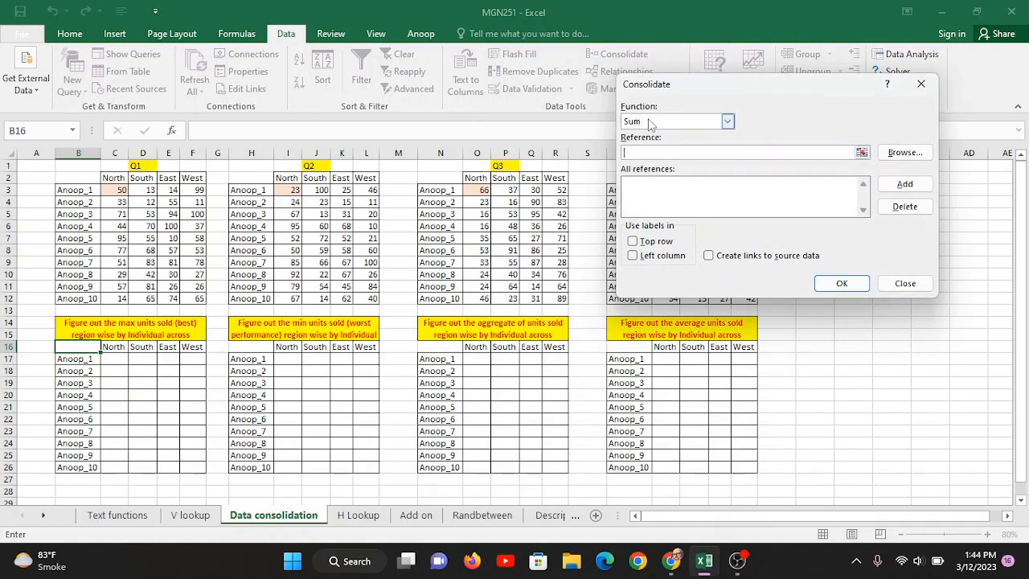
pyautogui.click(124, 332)
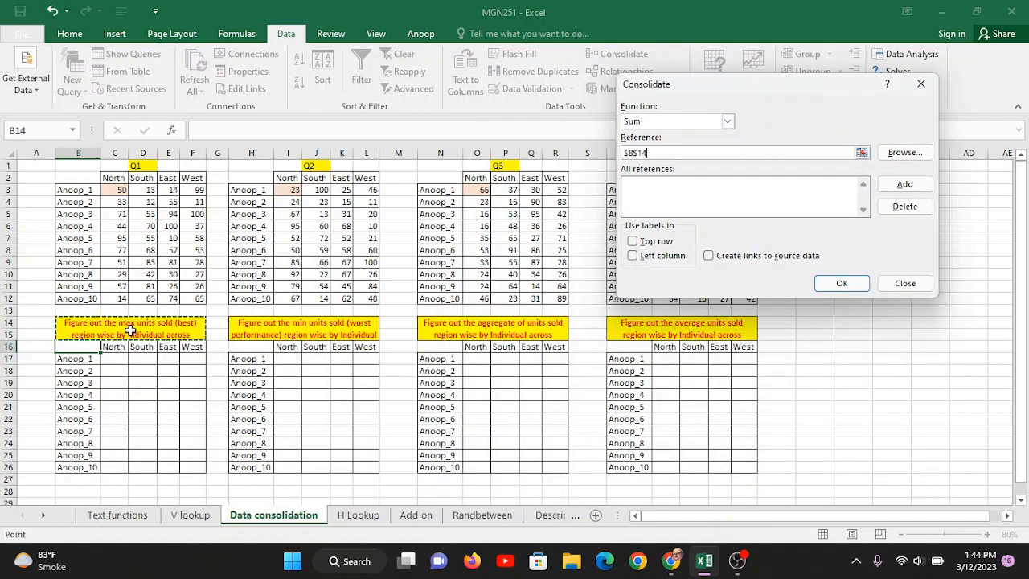
pyautogui.click(265, 334)
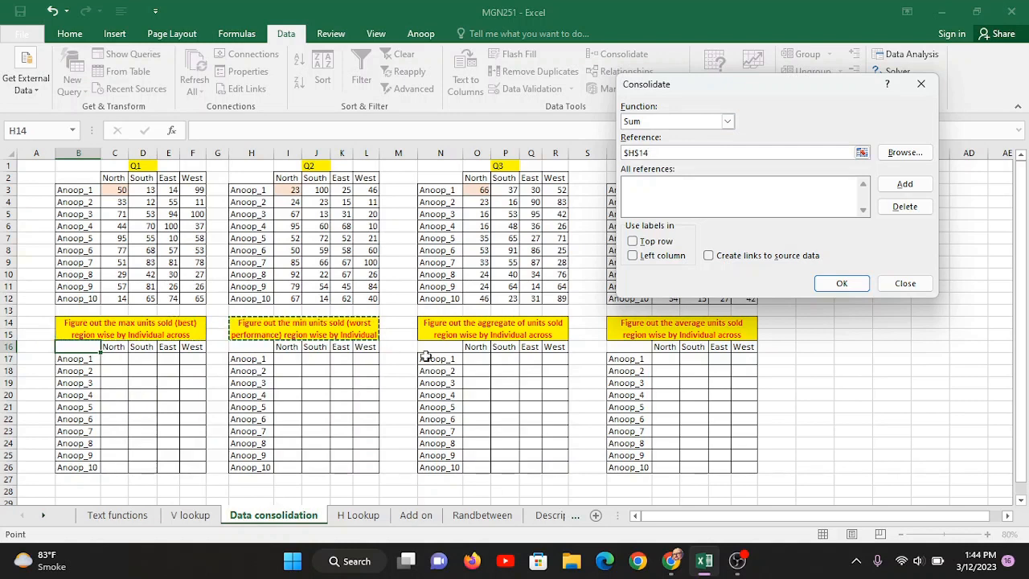
pyautogui.click(494, 336)
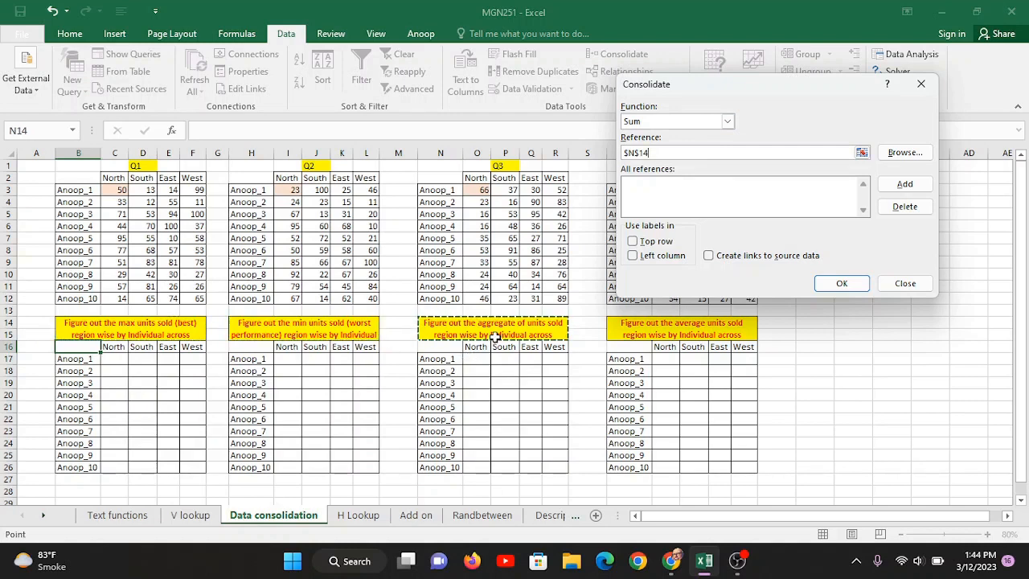
pyautogui.click(679, 328)
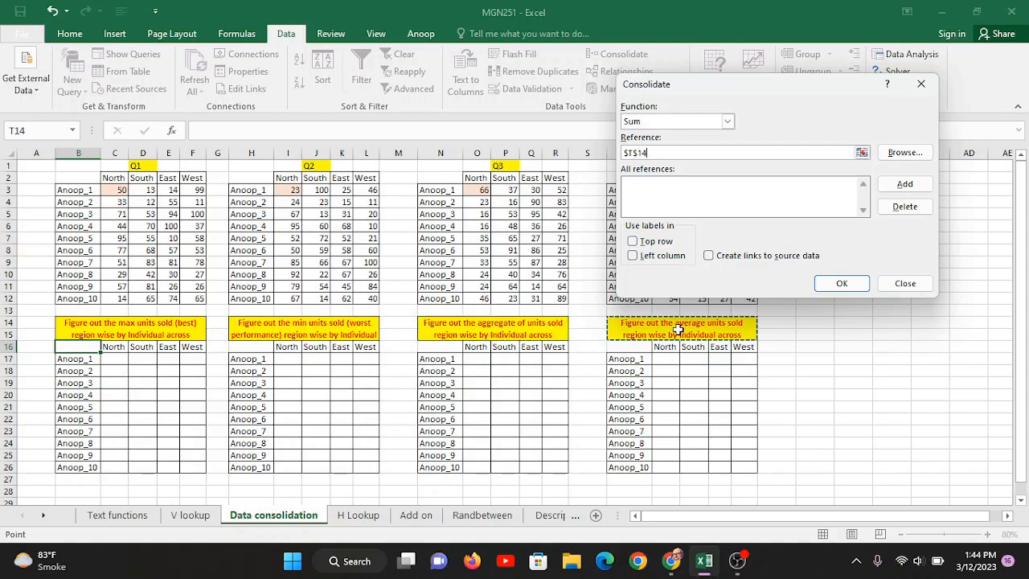
# - Set the consolidation function to Max and enter the Q1 range C3:F12 as reference
pyautogui.click(726, 120)
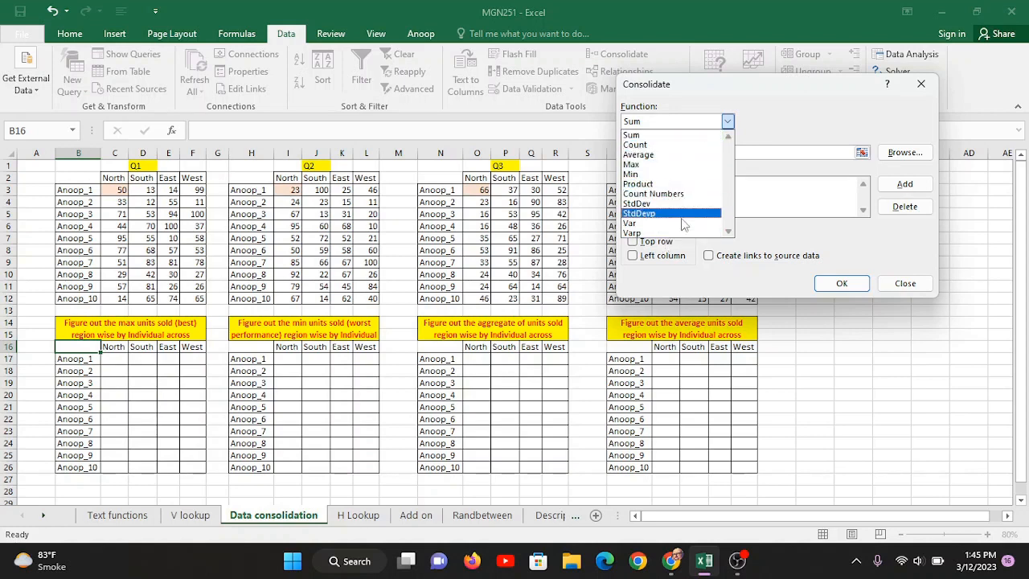
pyautogui.click(651, 167)
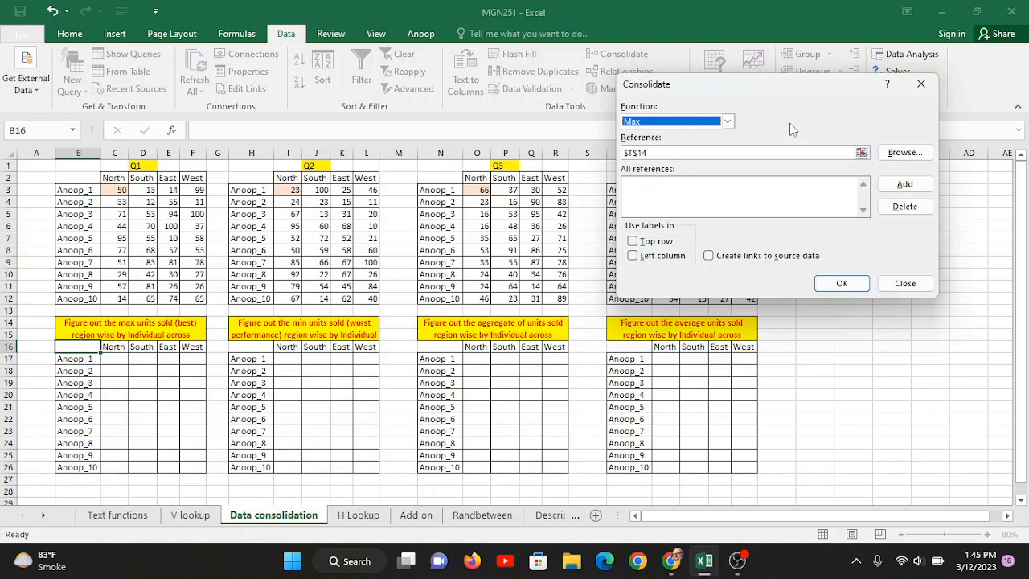
pyautogui.click(677, 153)
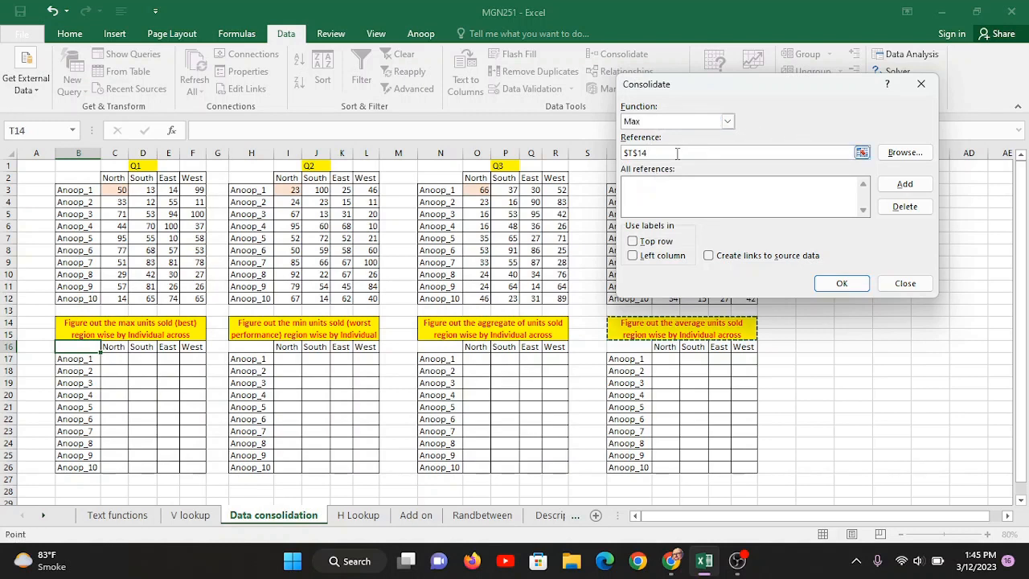
pyautogui.press('BackSpace')
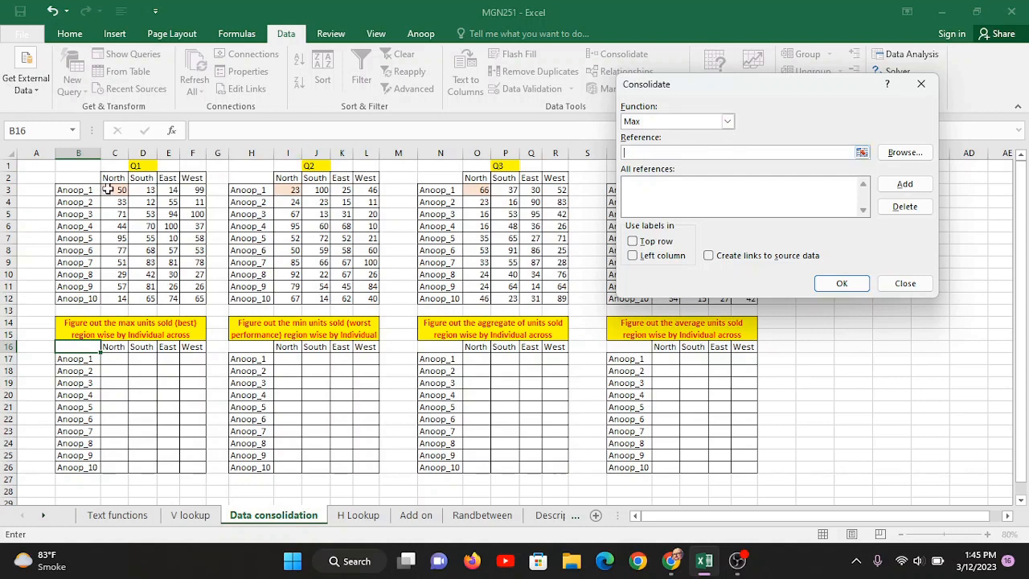
pyautogui.moveTo(109, 190); pyautogui.dragTo(186, 300)
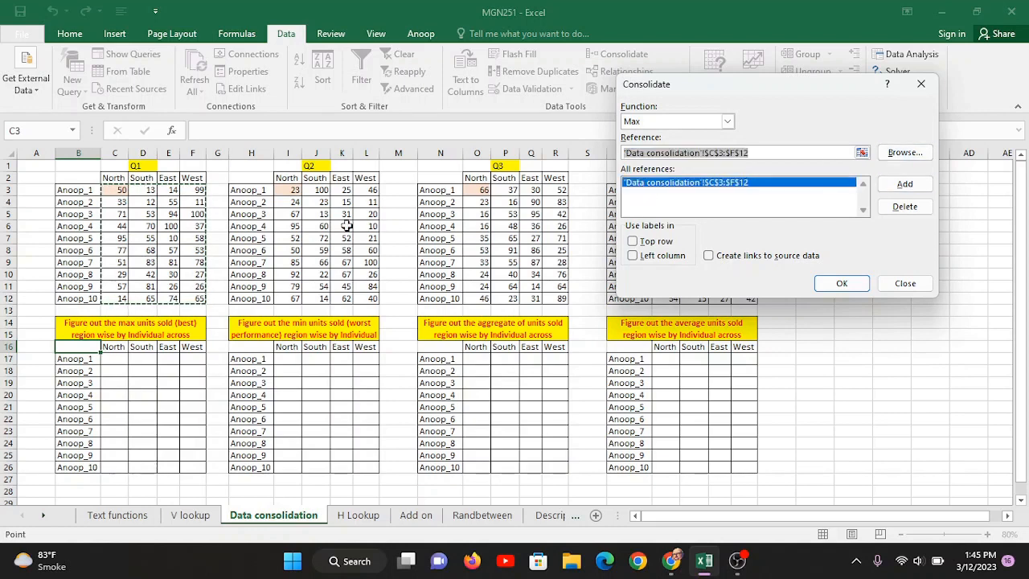
# - Add the Q2, Q3 and Q4 ranges I3:L12, O3:R12 and U3:X12 to the reference list
pyautogui.click(279, 190)
pyautogui.moveTo(278, 190); pyautogui.dragTo(372, 298)
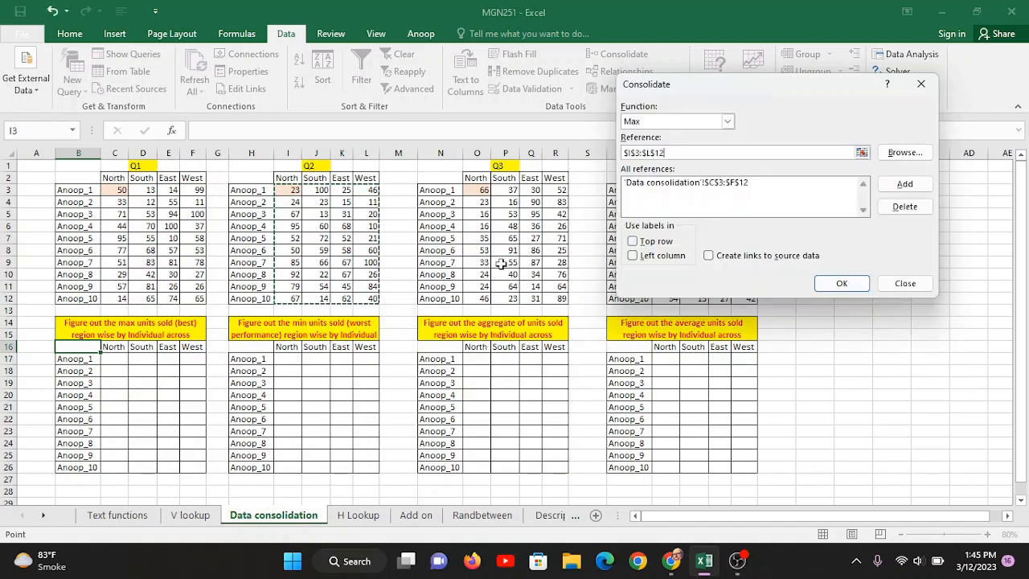
pyautogui.click(904, 184)
pyautogui.moveTo(473, 192); pyautogui.dragTo(560, 298)
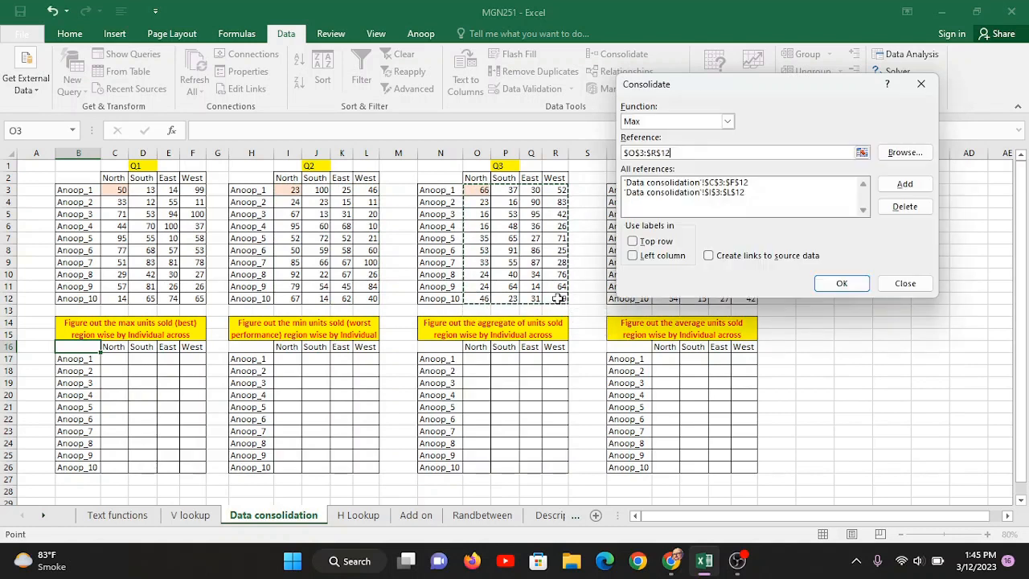
pyautogui.click(904, 184)
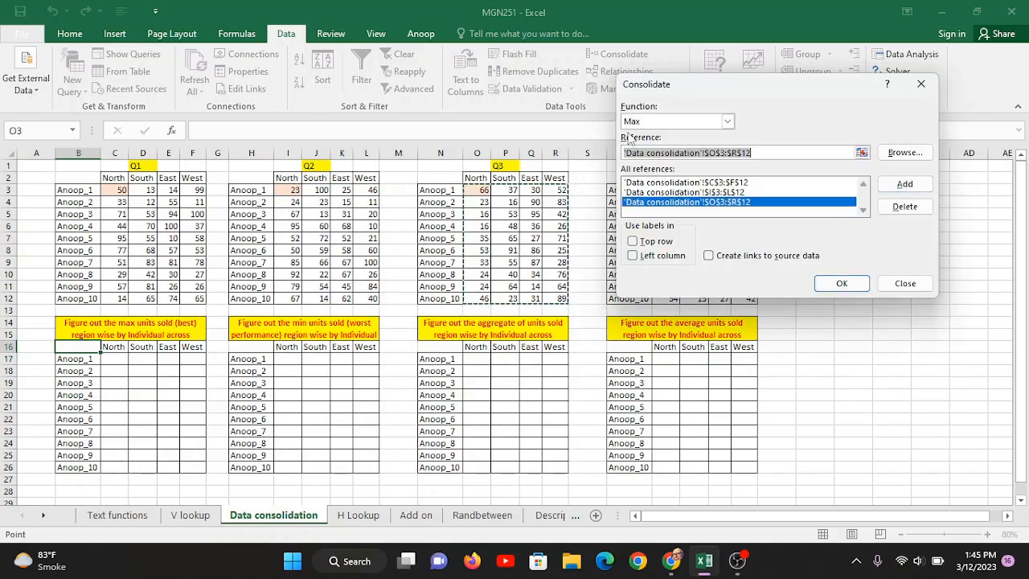
pyautogui.moveTo(726, 87); pyautogui.dragTo(251, 107)
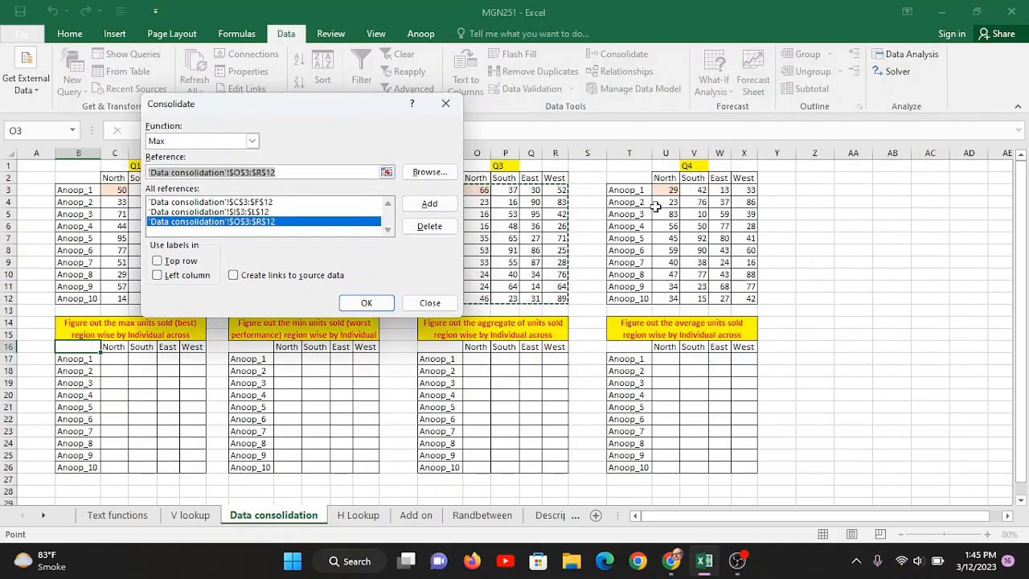
pyautogui.moveTo(665, 191); pyautogui.dragTo(740, 299)
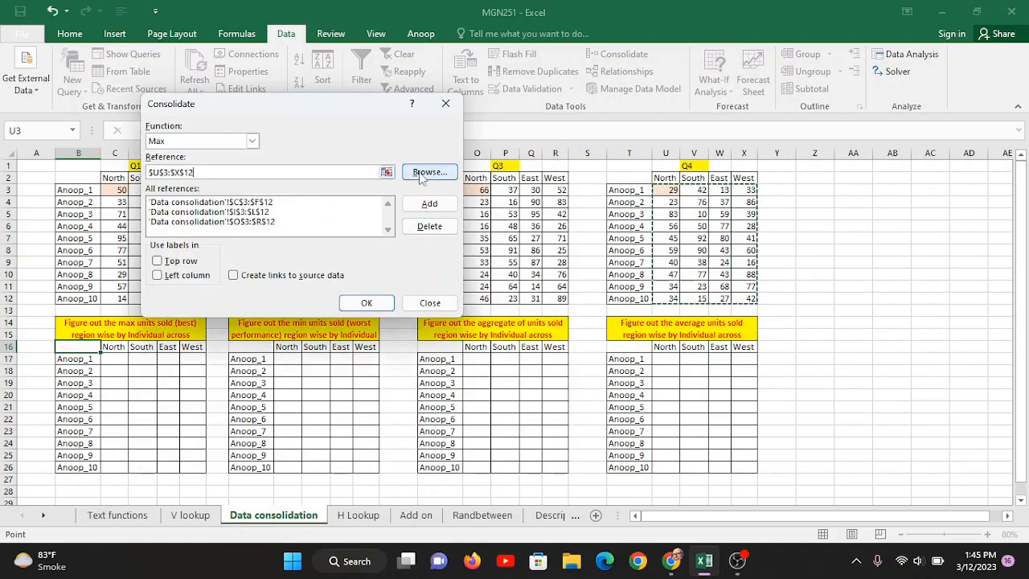
pyautogui.click(429, 204)
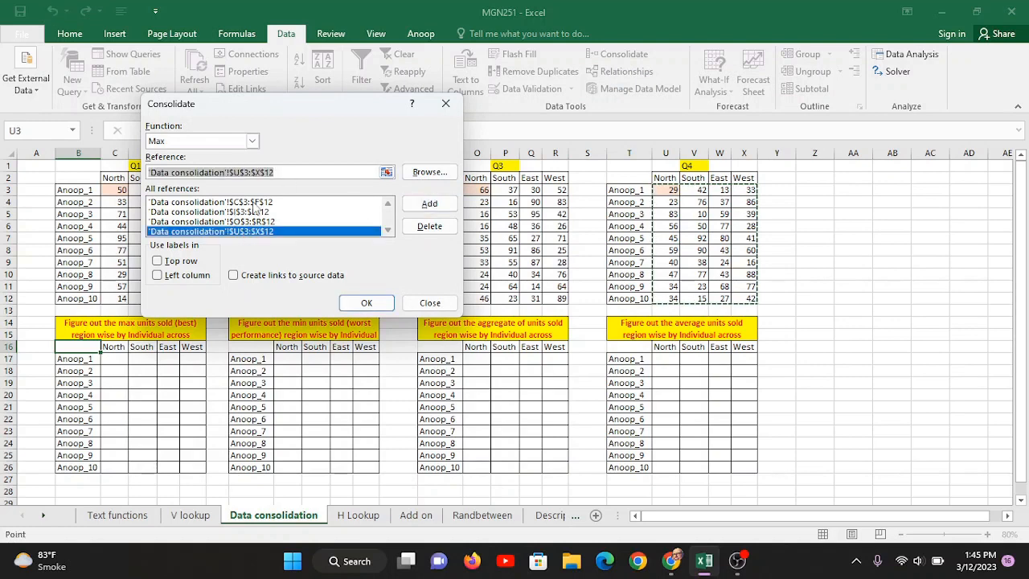
pyautogui.click(386, 231)
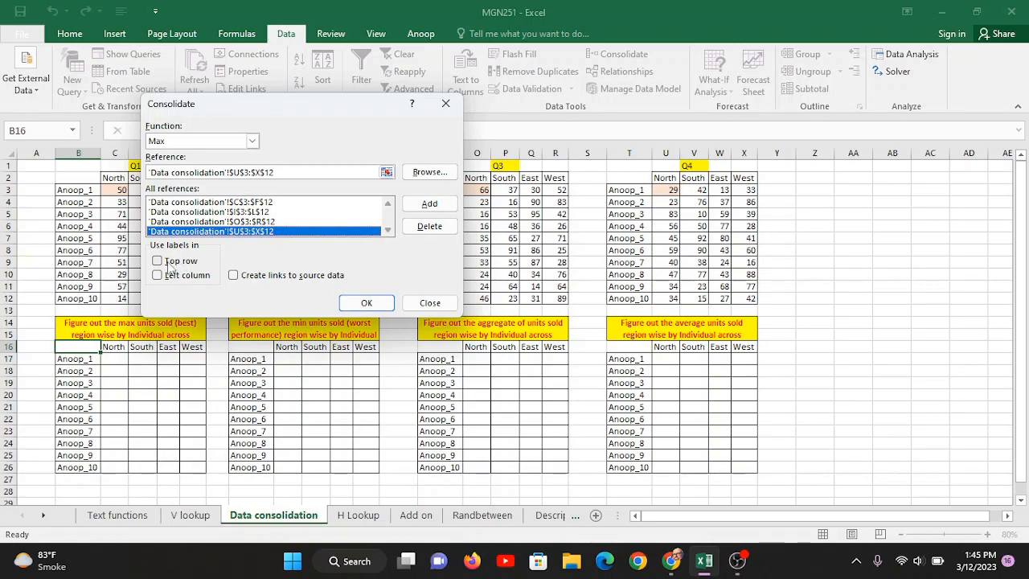
pyautogui.moveTo(294, 111); pyautogui.dragTo(764, 57)
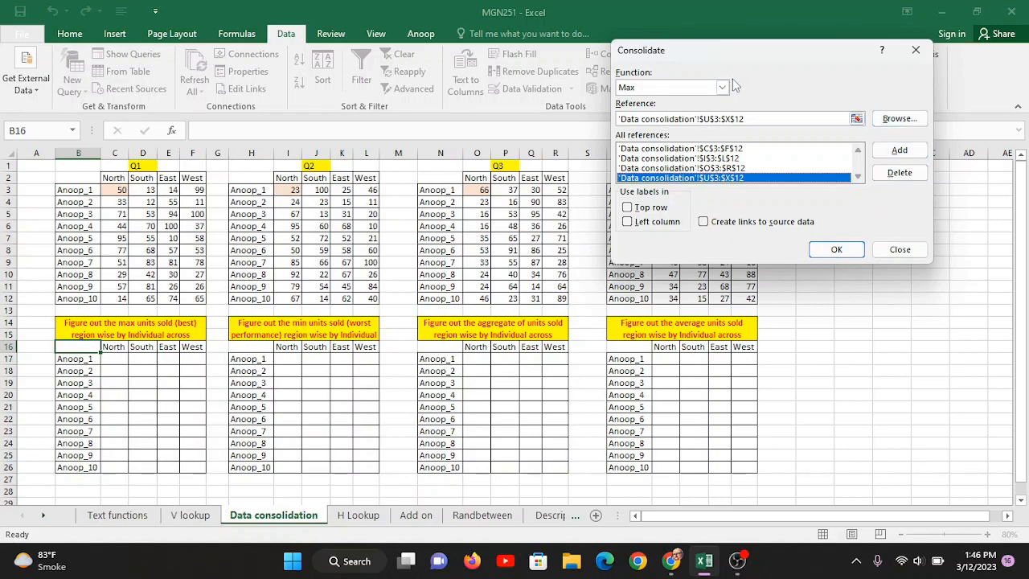
pyautogui.click(900, 251)
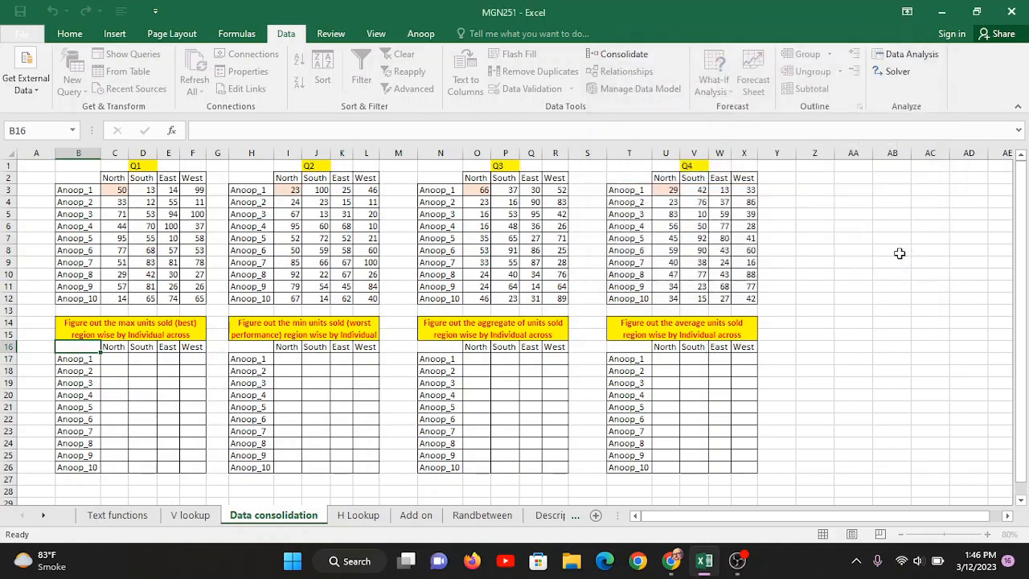
pyautogui.click(115, 360)
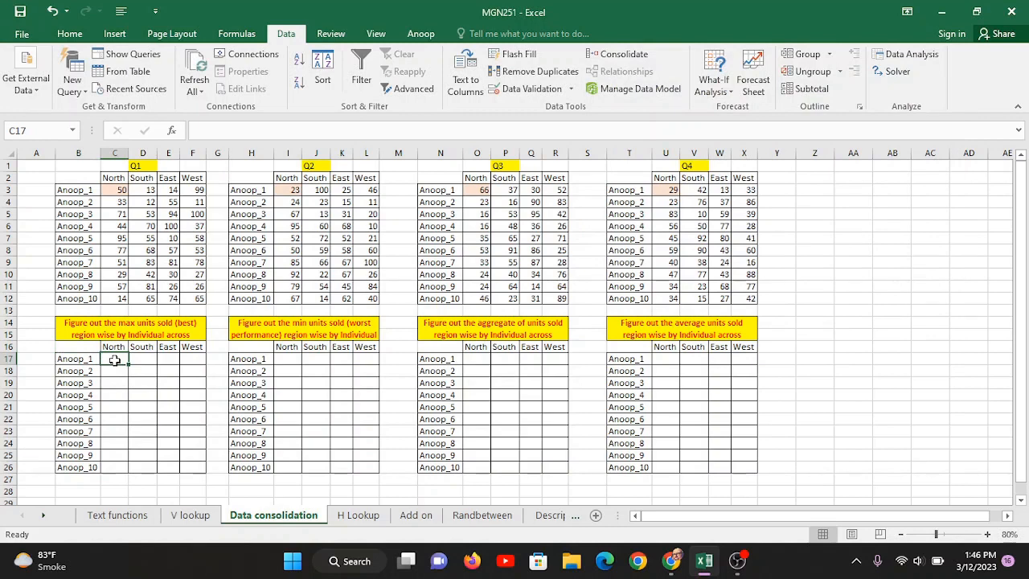
pyautogui.click(617, 54)
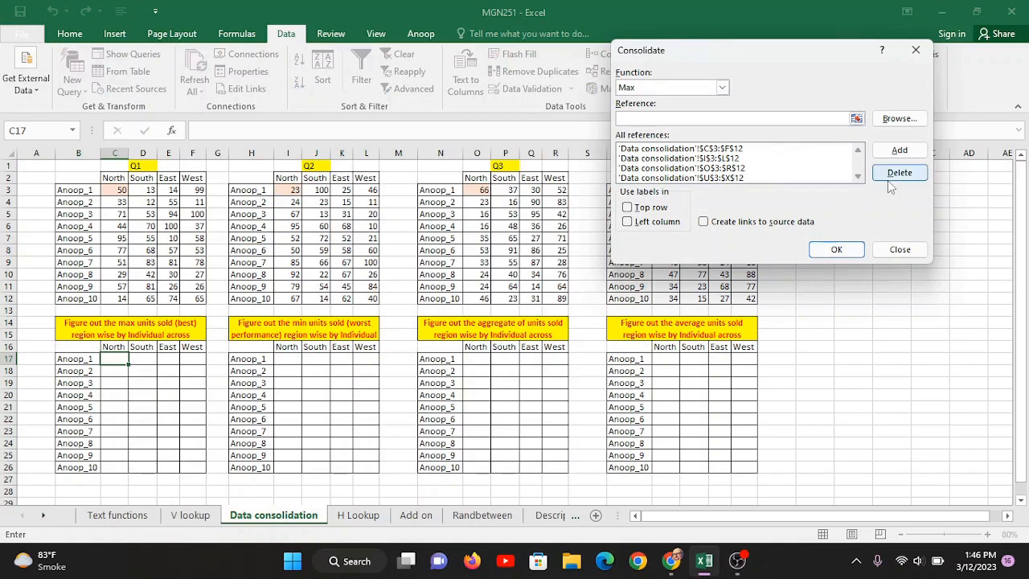
pyautogui.click(837, 249)
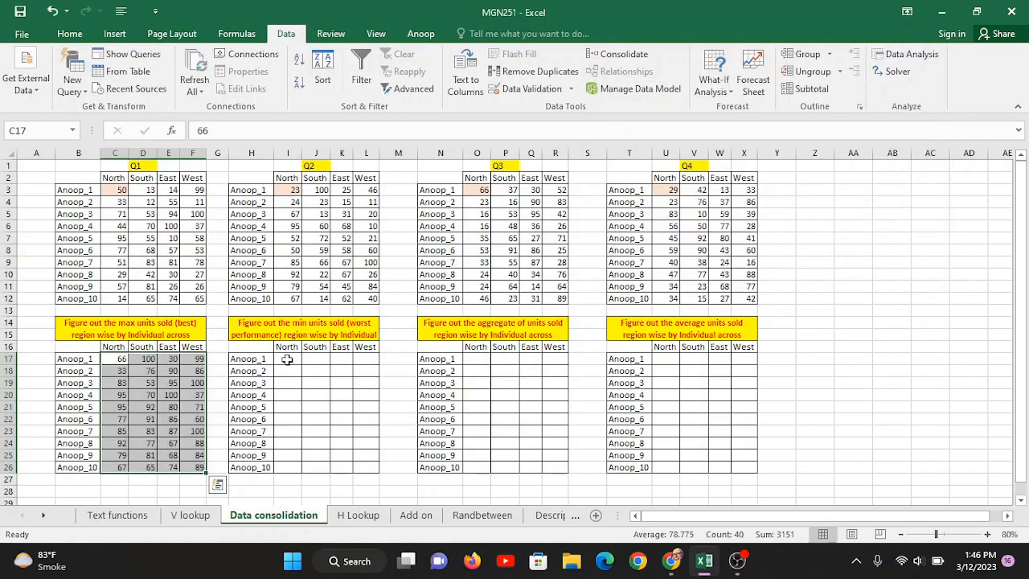
pyautogui.click(187, 396)
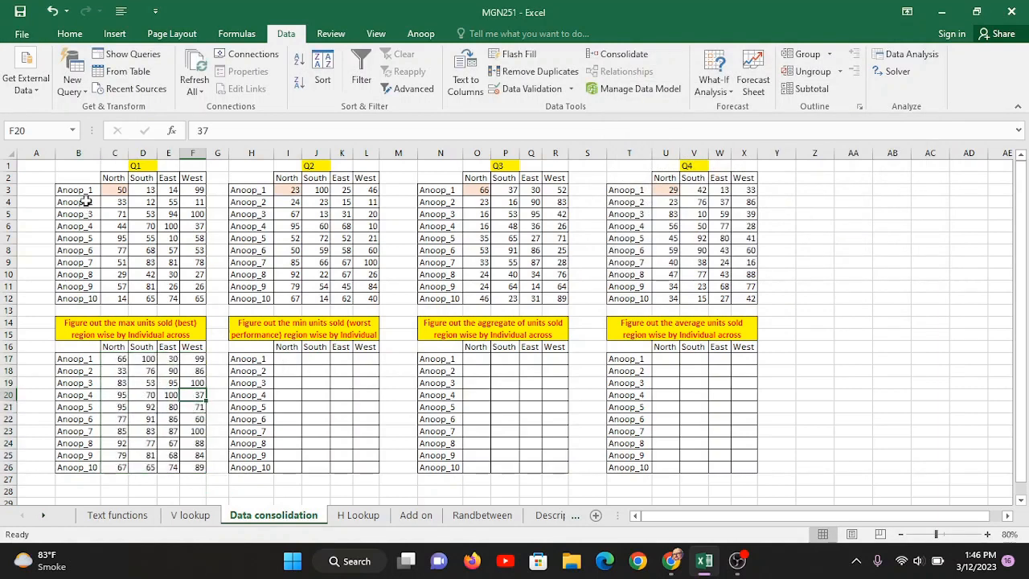
pyautogui.click(142, 333)
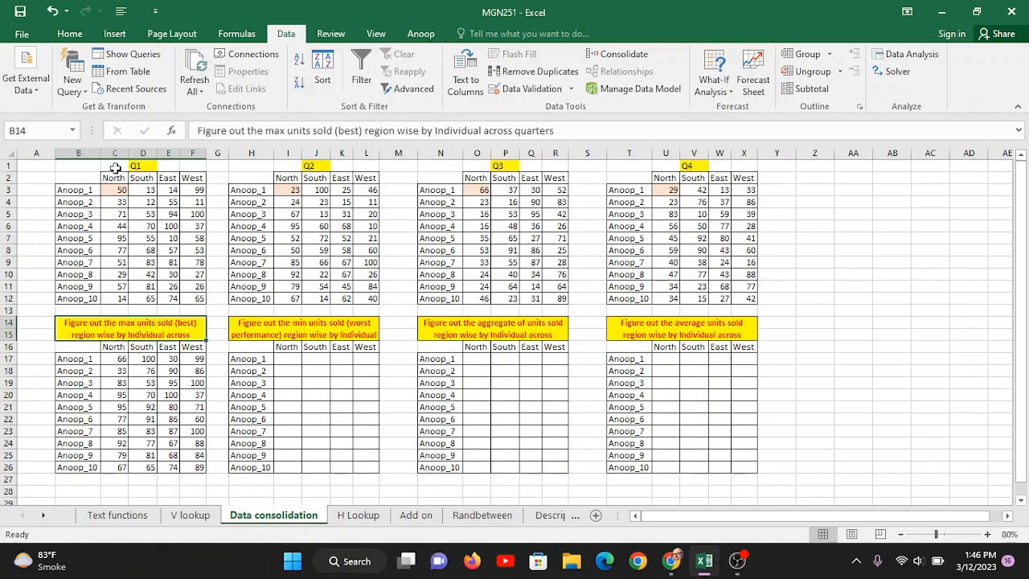
# - Shade the Q1 West value 100 in F5 blue-grey
pyautogui.click(84, 212)
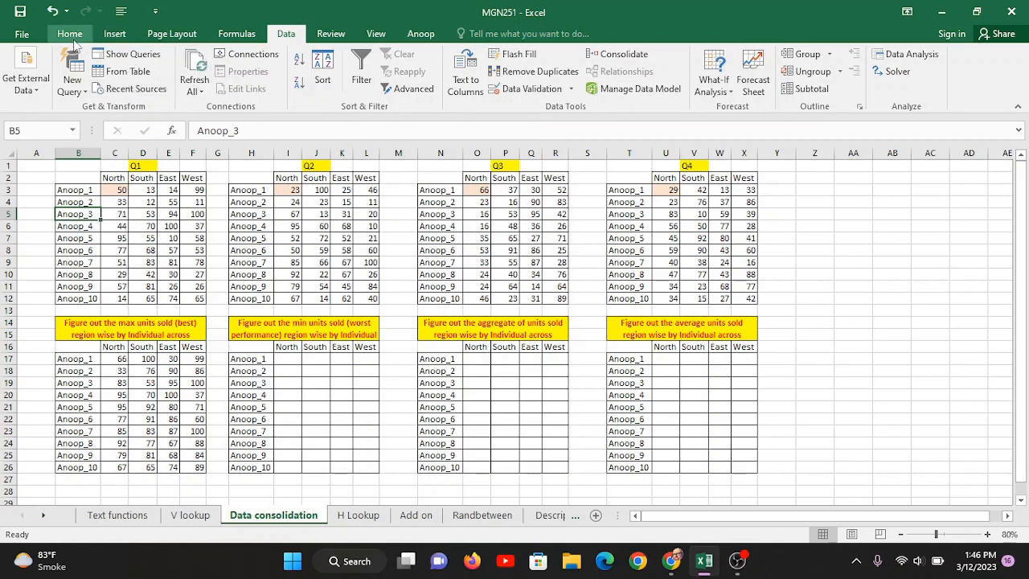
pyautogui.click(70, 33)
pyautogui.click(239, 83)
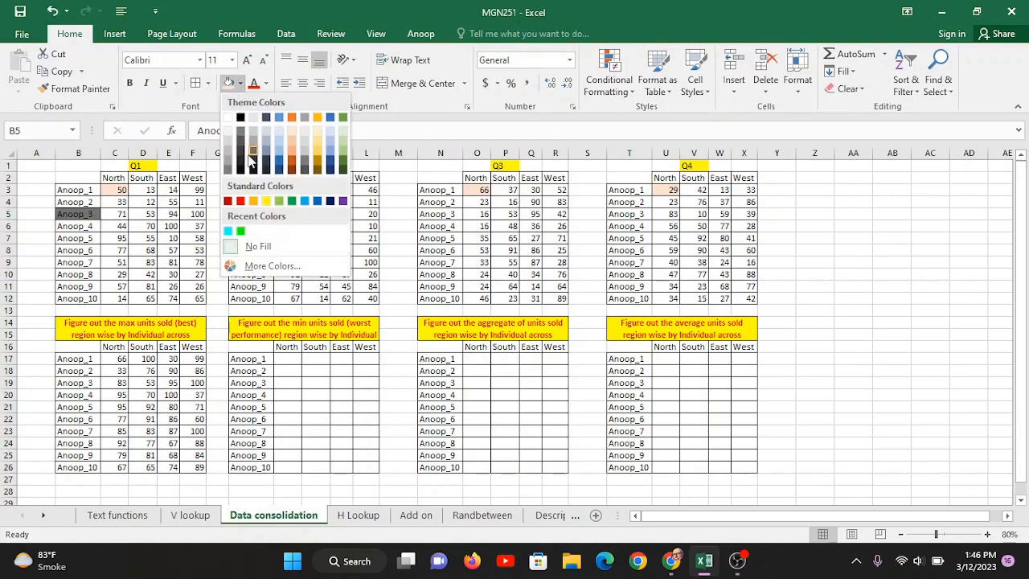
pyautogui.press('Escape')
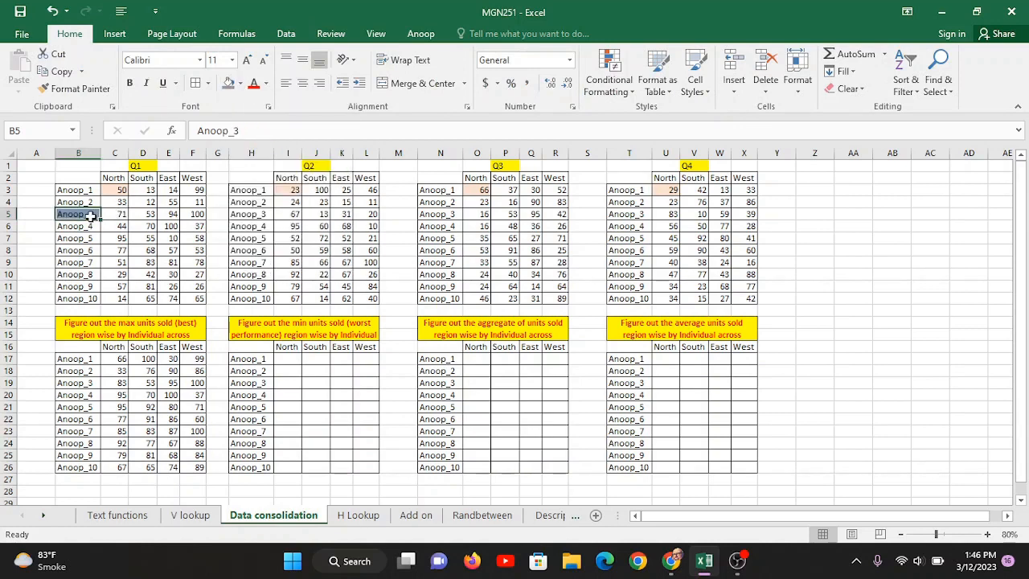
pyautogui.click(198, 213)
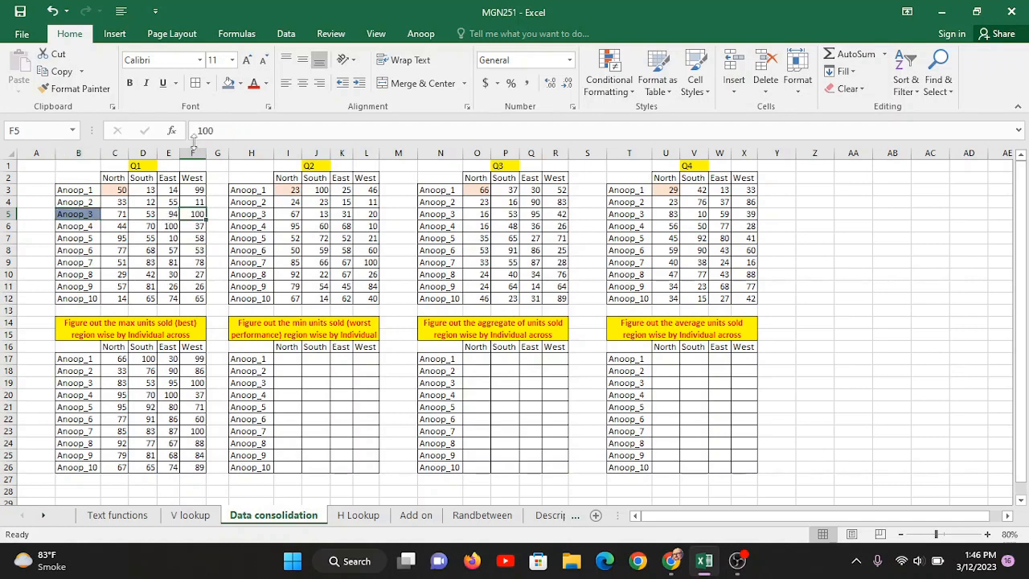
pyautogui.click(228, 86)
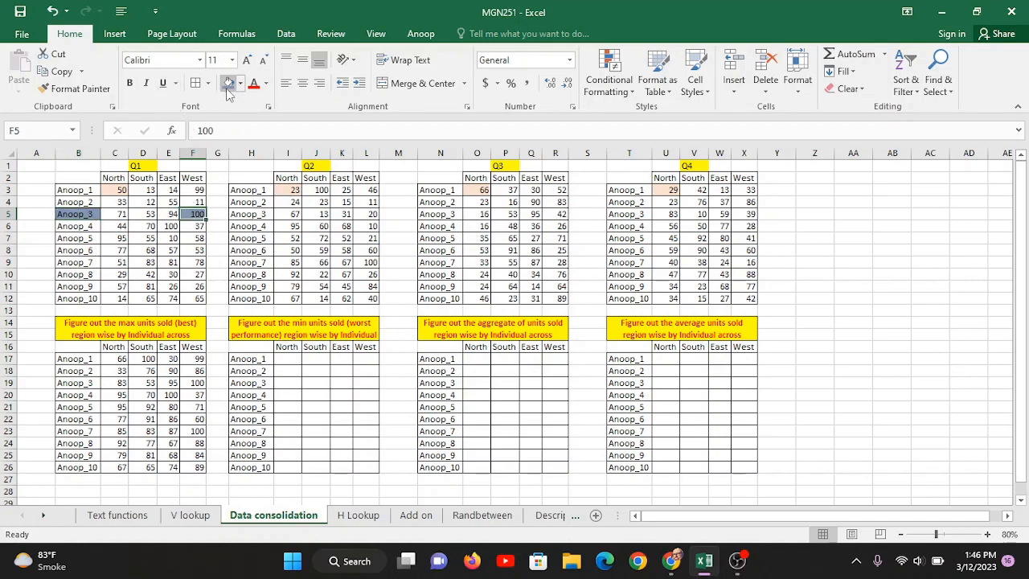
# - Shade the West values 20, 42, 39 (L5, R5, X5) and the max result 100 in F19 blue-grey
pyautogui.click(371, 215)
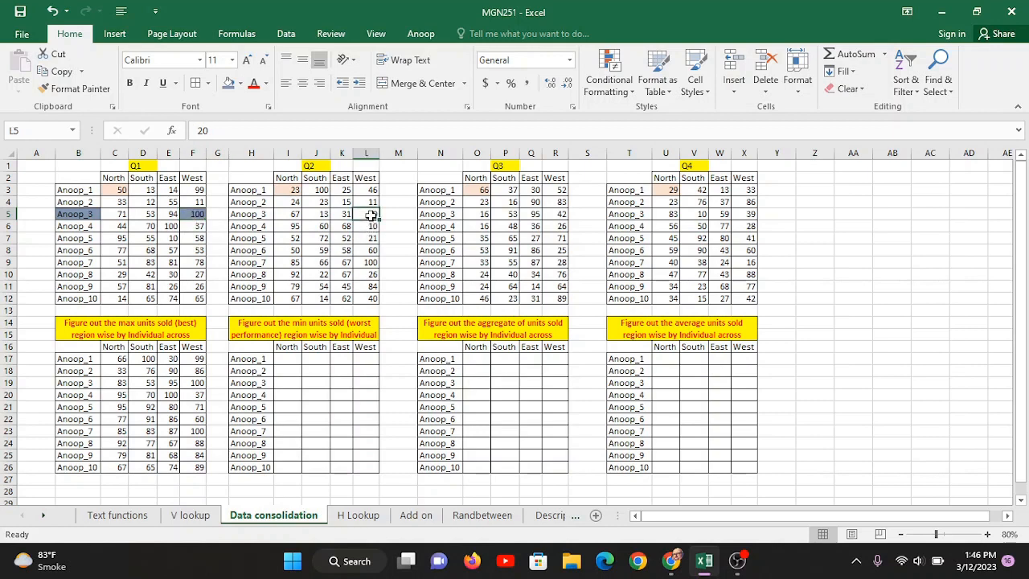
pyautogui.keyDown('ctrl'); pyautogui.click(558, 215); pyautogui.keyUp('ctrl')
pyautogui.keyDown('ctrl'); pyautogui.click(747, 214); pyautogui.keyUp('ctrl')
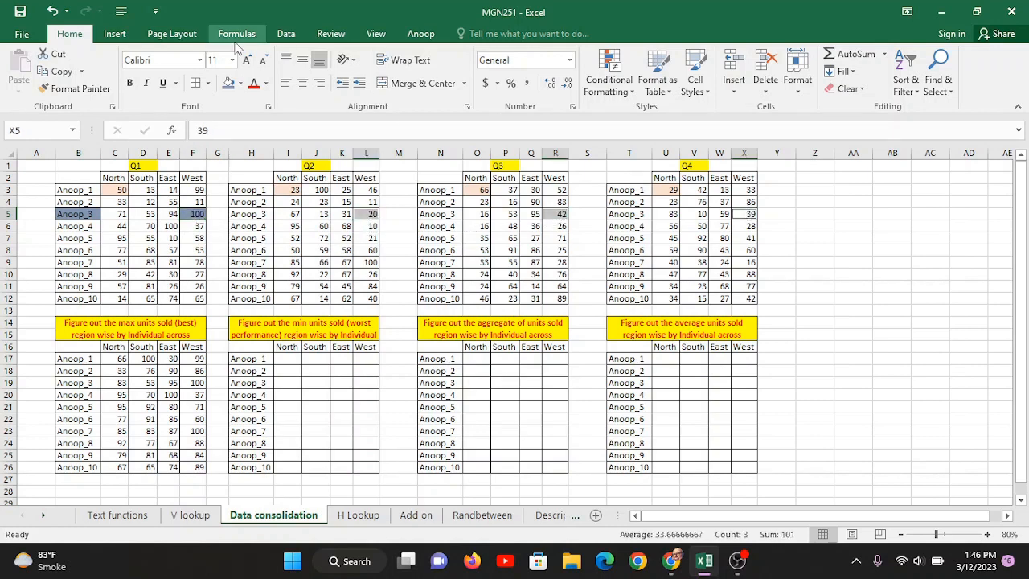
pyautogui.click(228, 85)
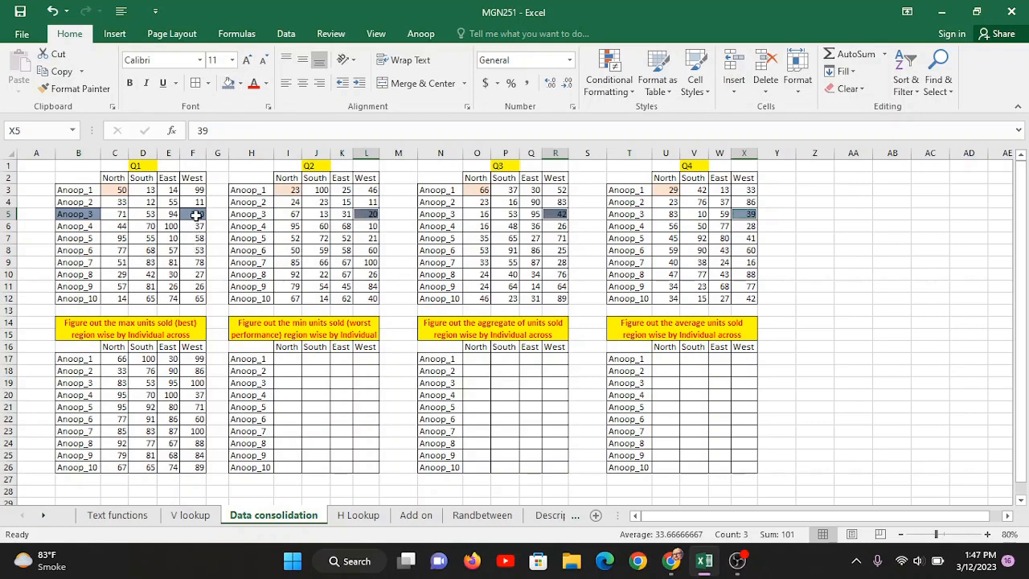
pyautogui.click(184, 380)
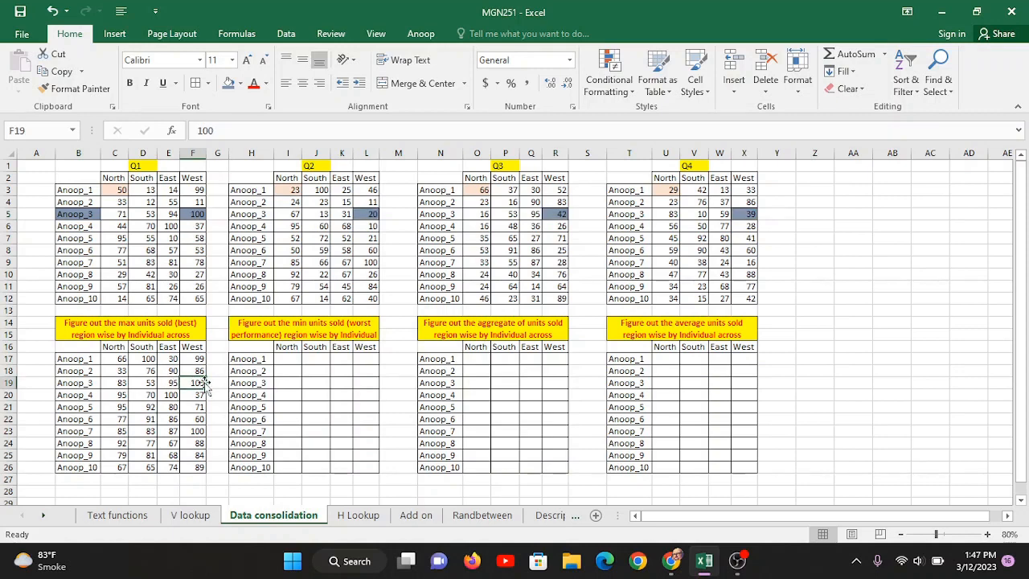
pyautogui.click(228, 84)
# - Reapply the blue-grey fill to F5 using F4
pyautogui.click(185, 214)
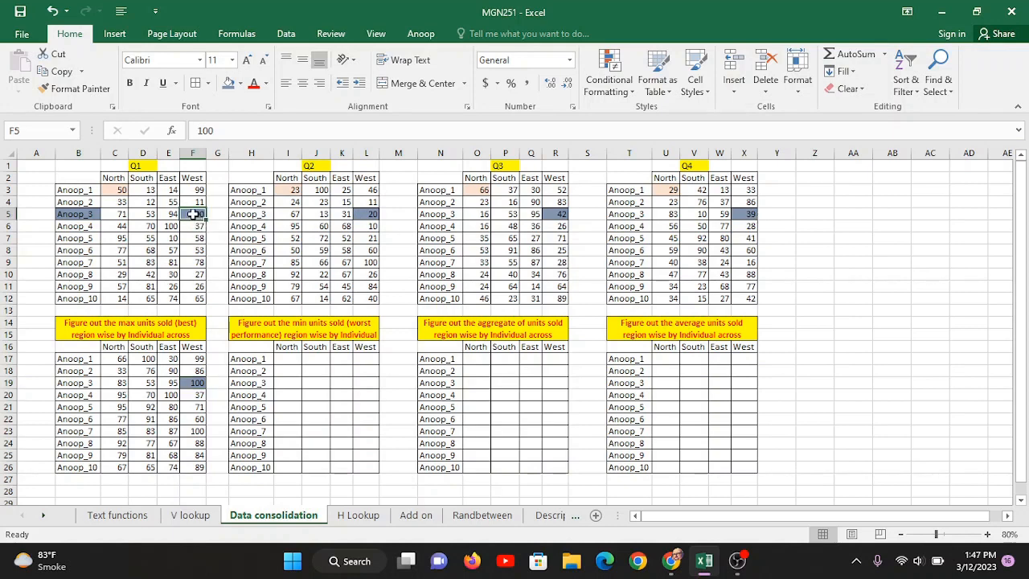
pyautogui.press('F4')
pyautogui.click(197, 384)
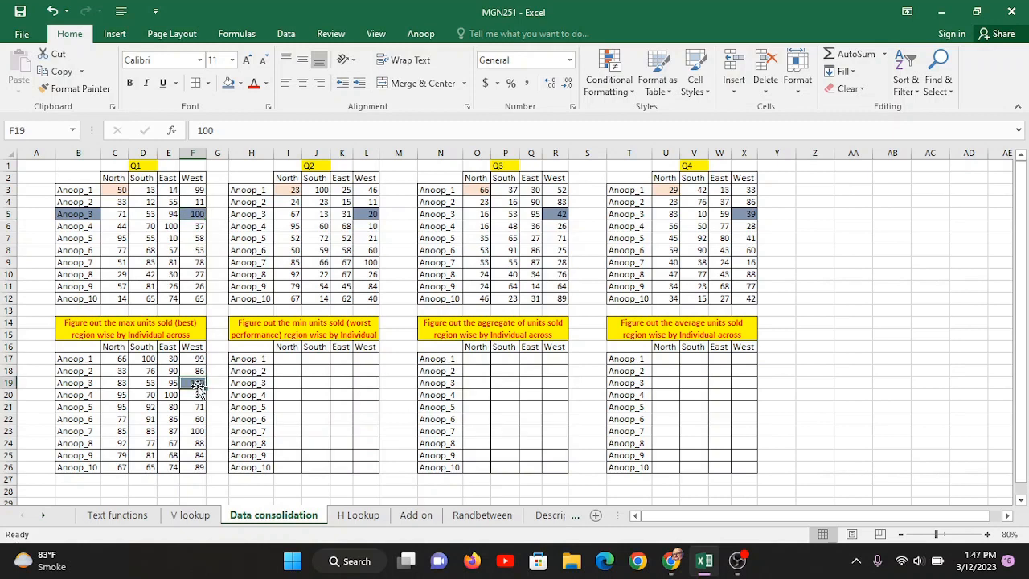
pyautogui.click(280, 359)
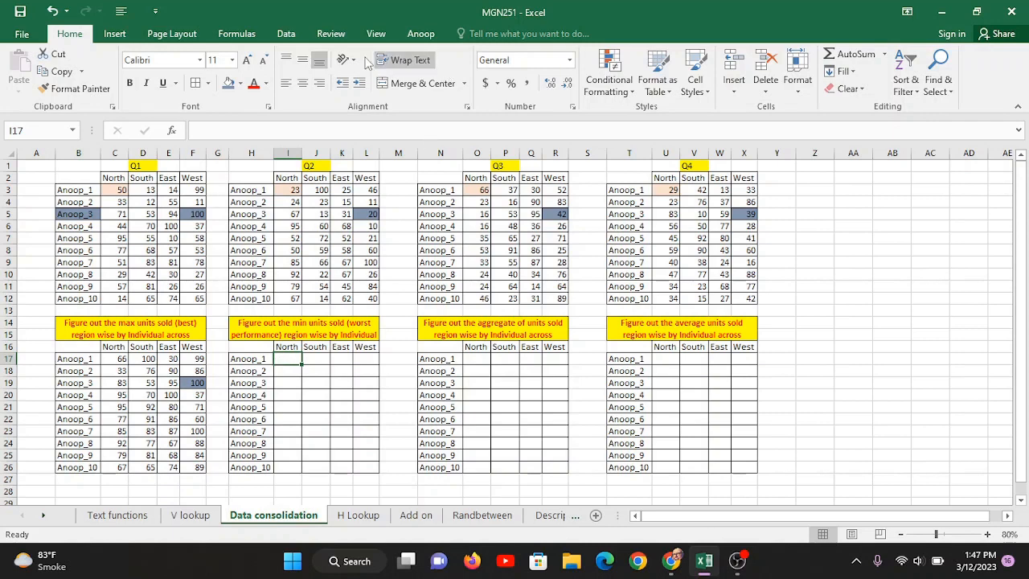
# - Consolidate the four quarters into the min table at I17 using the Min function
pyautogui.click(285, 34)
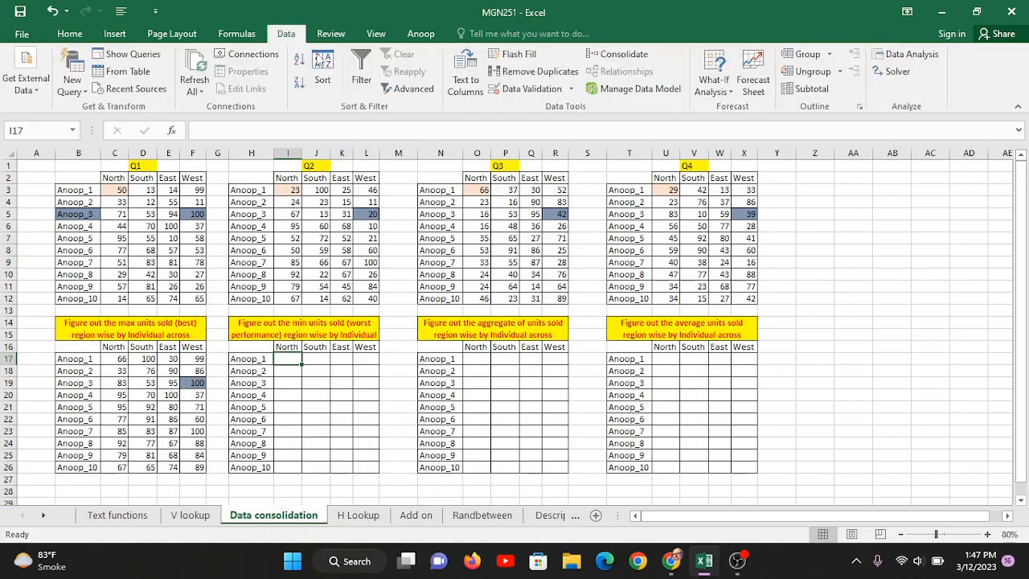
pyautogui.click(635, 60)
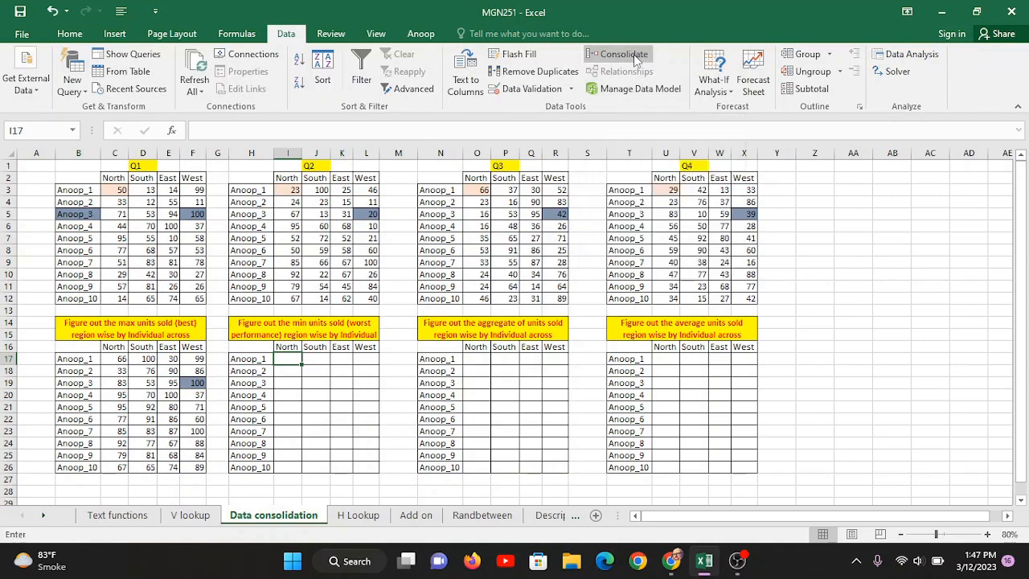
pyautogui.click(667, 91)
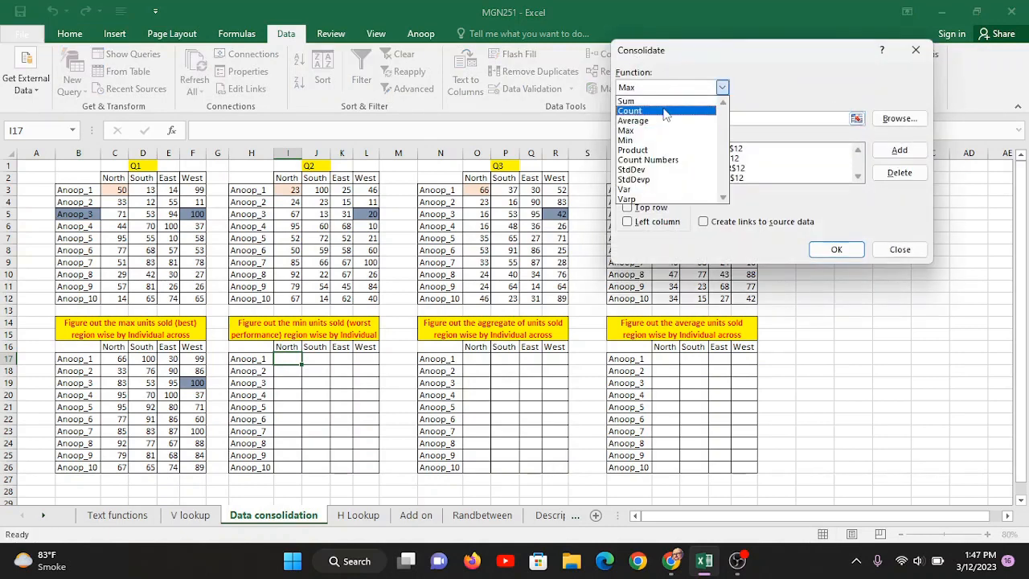
pyautogui.click(658, 141)
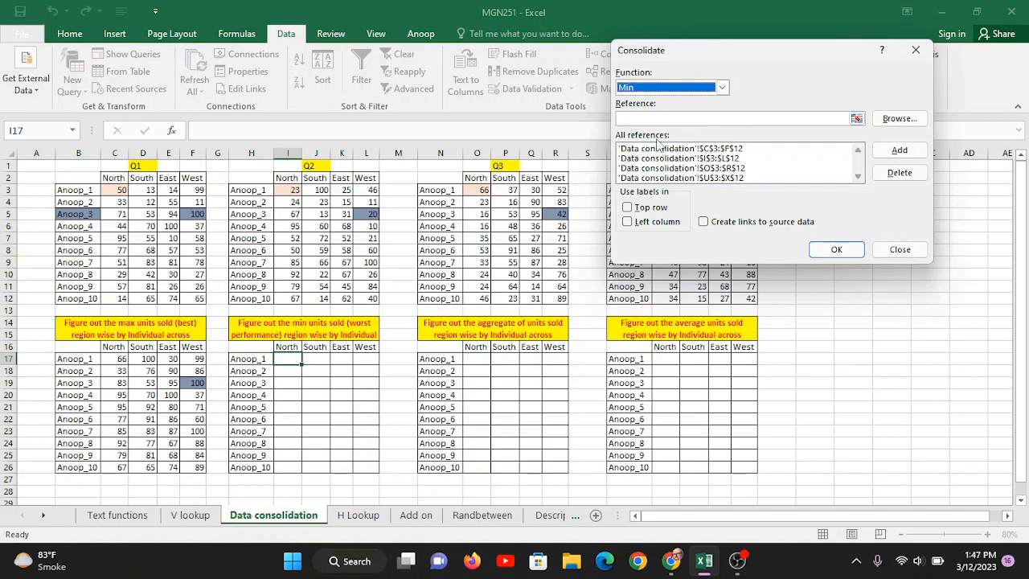
pyautogui.click(836, 250)
# - Consolidate the four quarters into the aggregate table at O17 using the Sum function
pyautogui.click(477, 359)
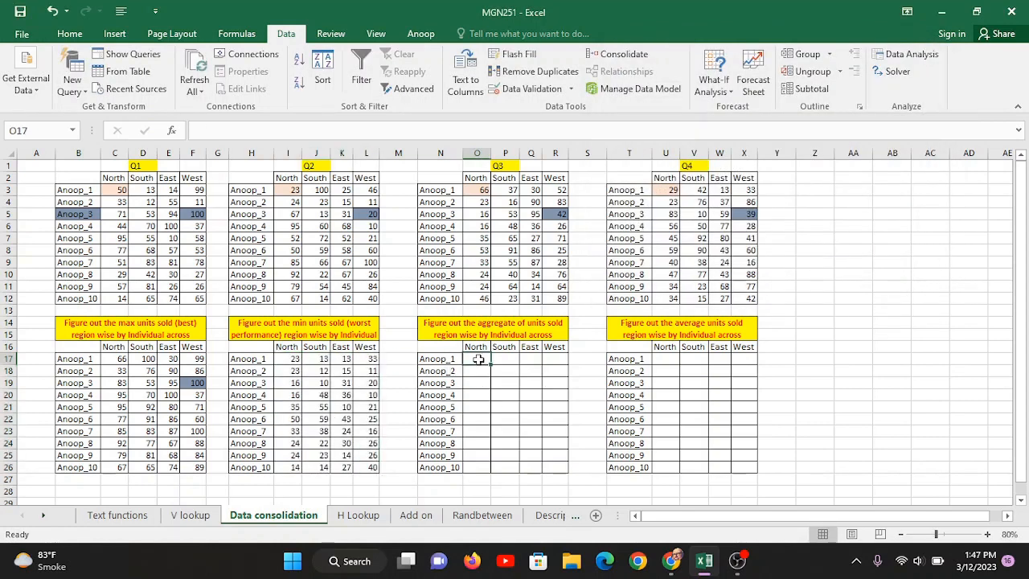
pyautogui.click(624, 54)
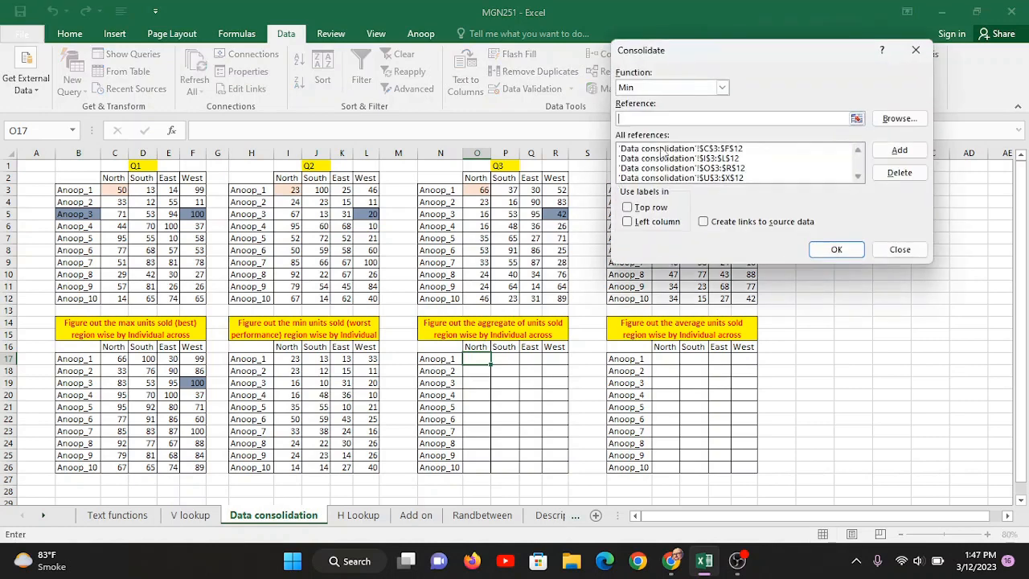
pyautogui.click(658, 88)
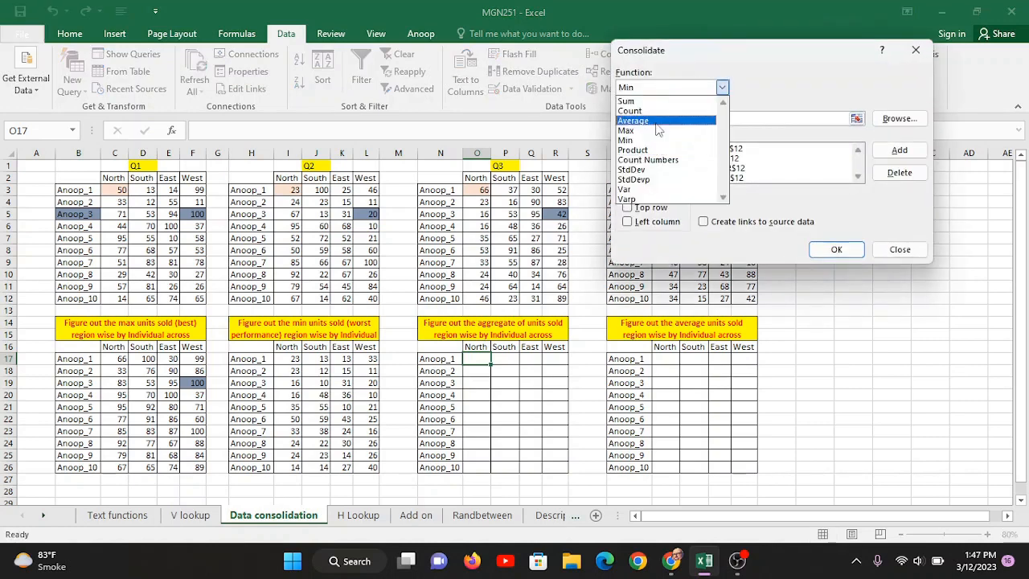
pyautogui.click(656, 121)
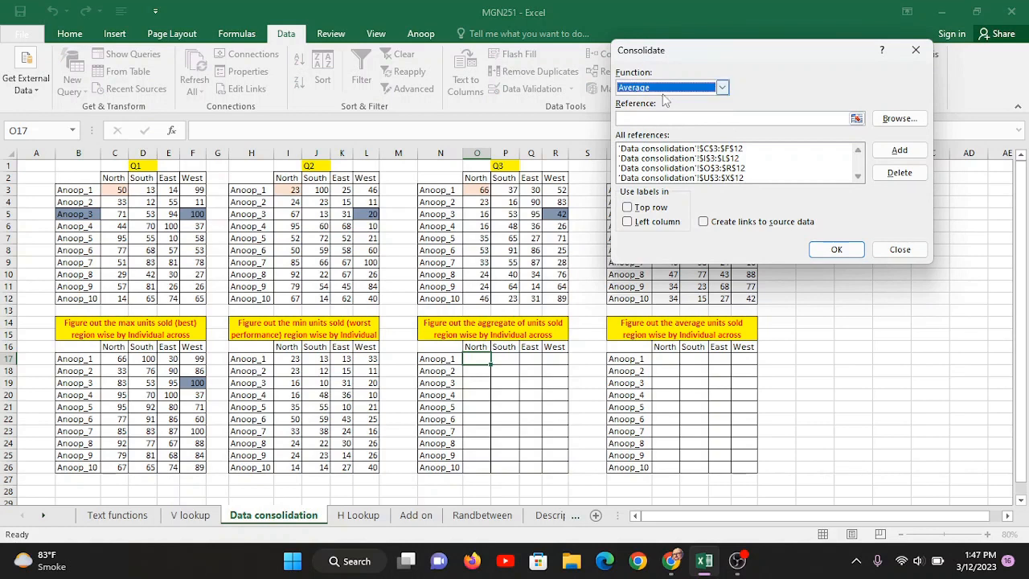
pyautogui.click(664, 90)
pyautogui.click(657, 102)
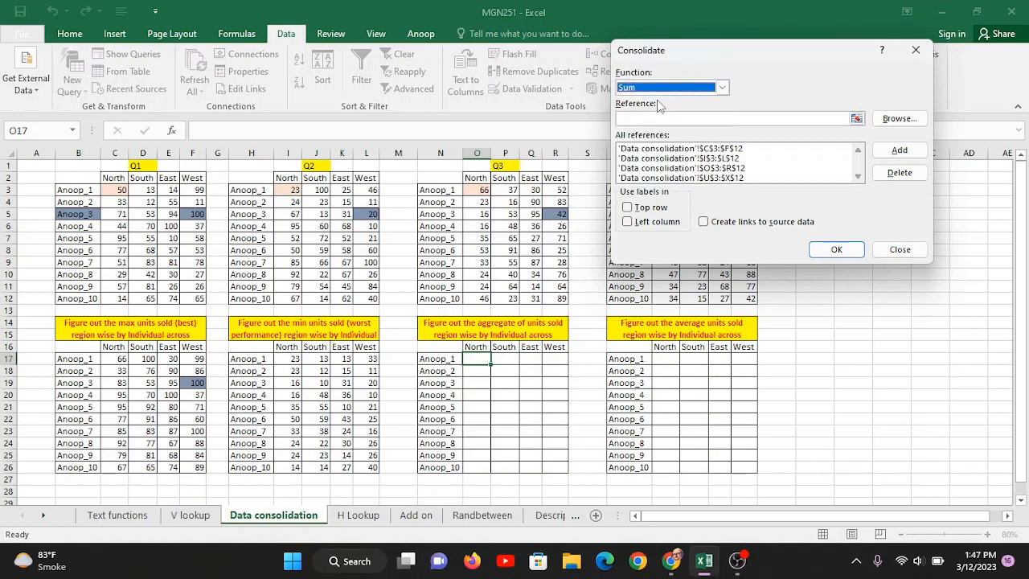
pyautogui.click(836, 251)
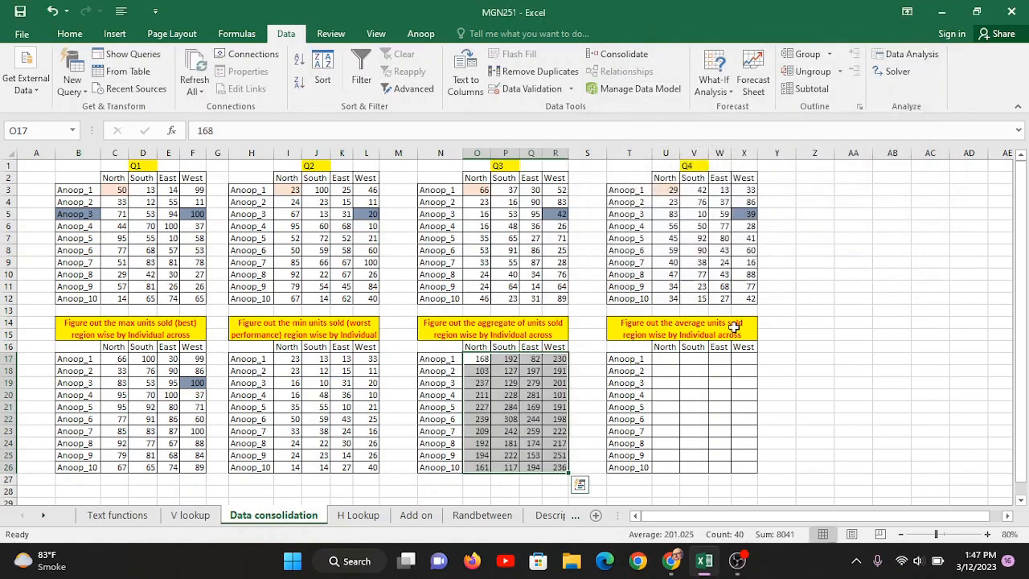
pyautogui.click(658, 362)
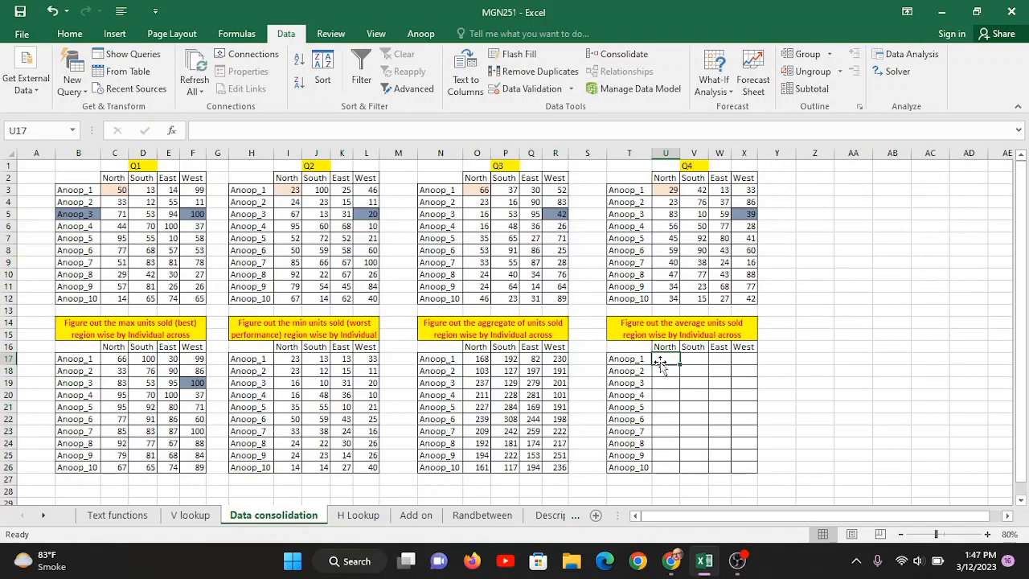
# - Consolidate into the average table at U17 with Average, giving the first individual 42, 48, 20.5, 57.5
pyautogui.click(608, 55)
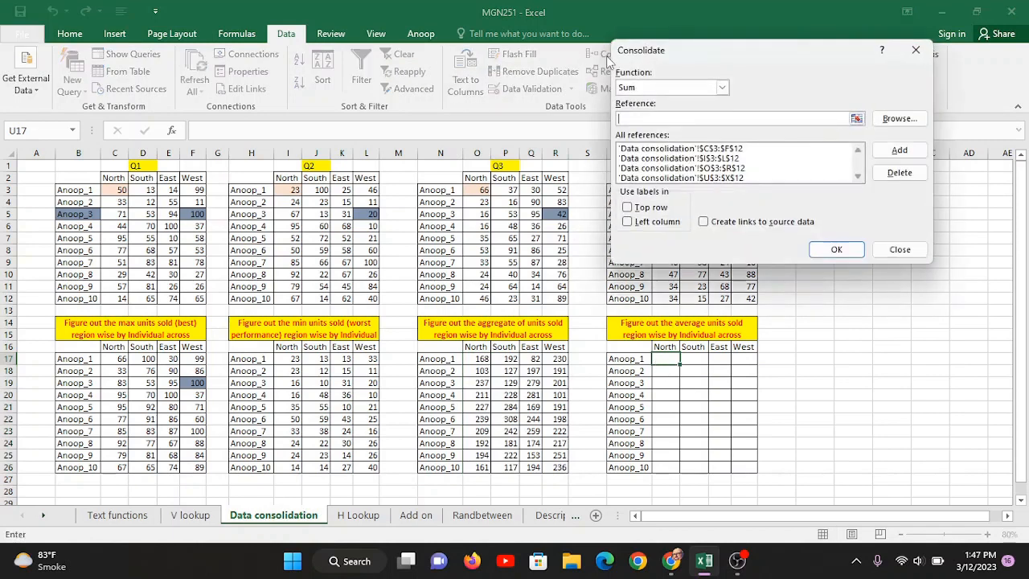
pyautogui.click(671, 88)
pyautogui.click(655, 110)
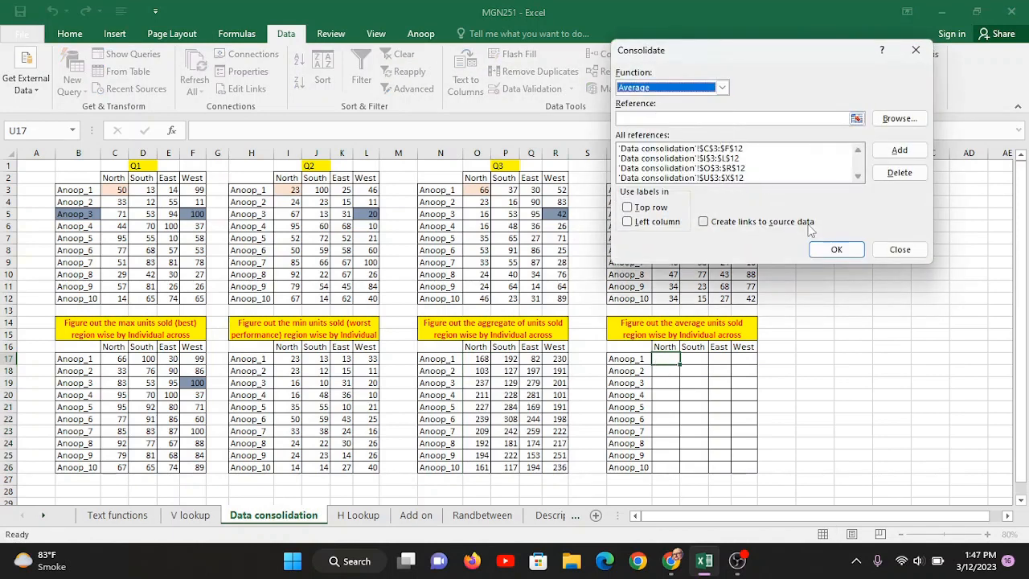
pyautogui.click(838, 249)
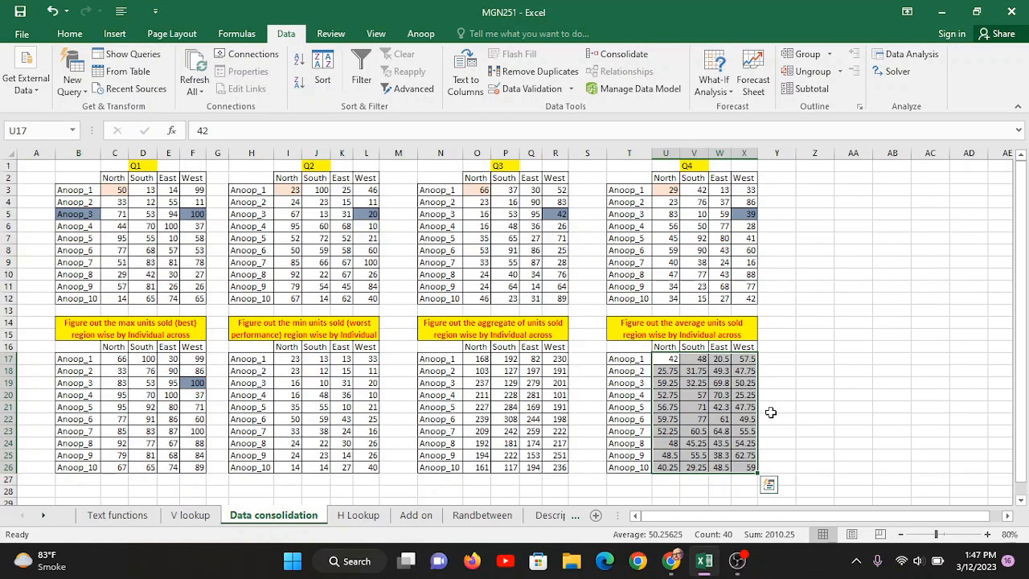
pyautogui.click(809, 434)
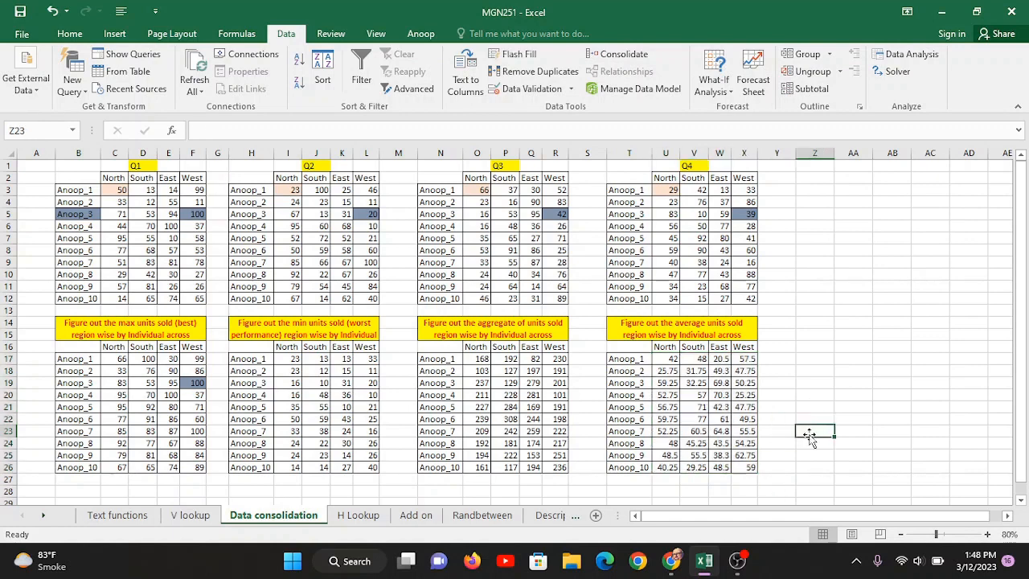